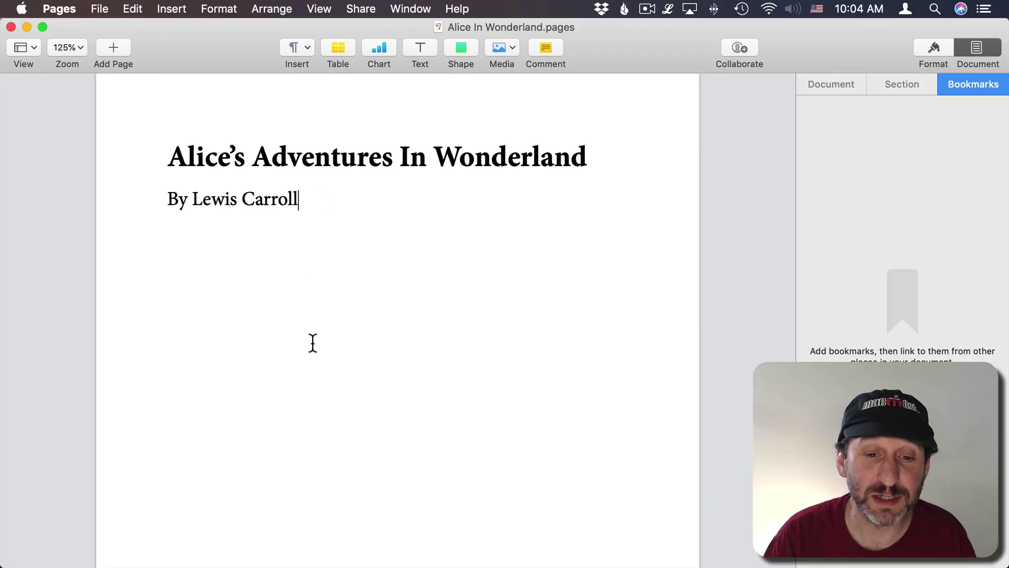
Step: Scroll through the book from the title page and select the table of contents list
scroll(312, 347, "down", 20)
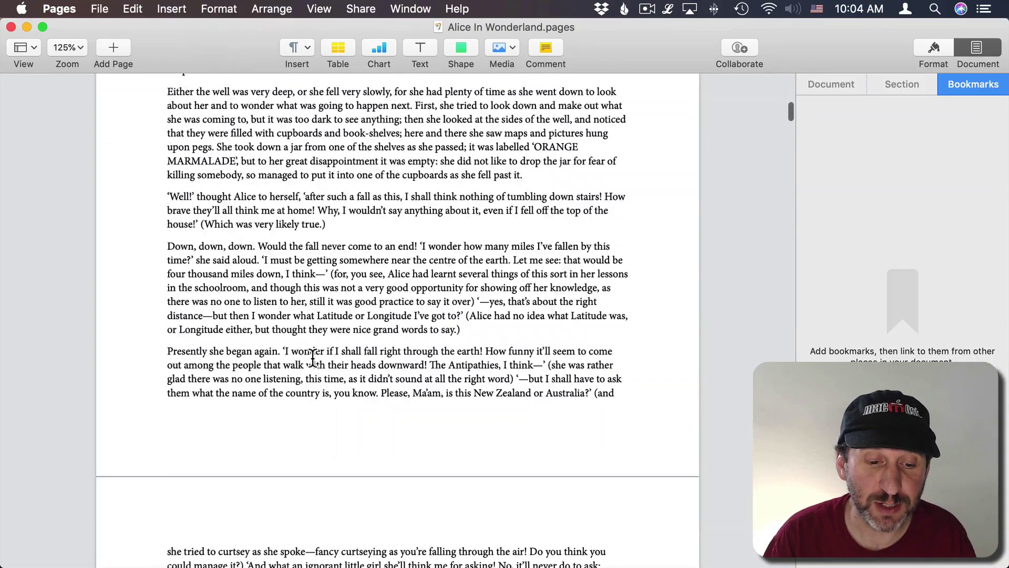
scroll(312, 360, "up", 15)
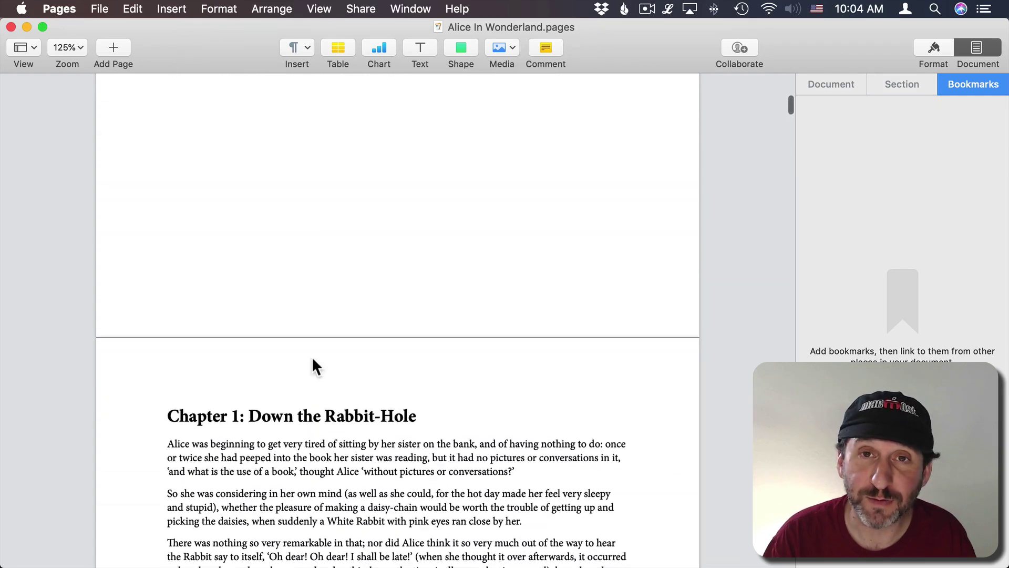
scroll(313, 363, "up", 15)
scroll(313, 363, "down", 4)
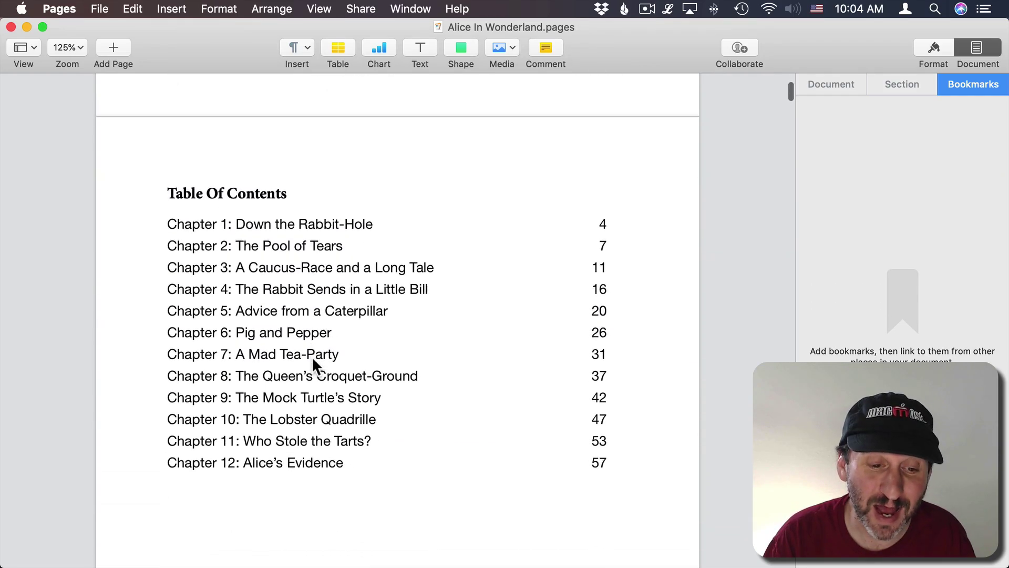
scroll(311, 363, "down", 1)
left_click(282, 216)
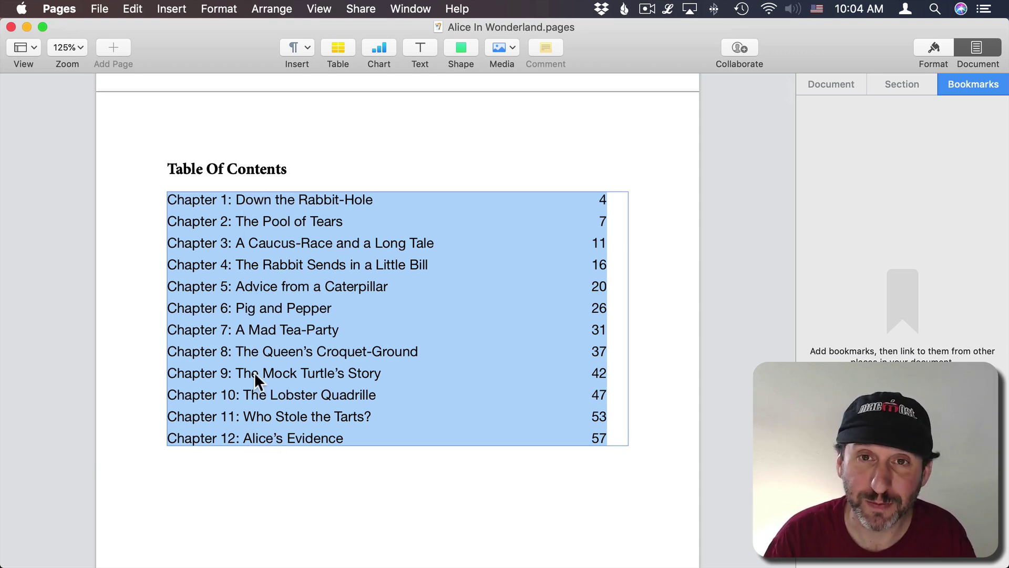
Step: Move to the empty Poems page and place the cursor below its heading
scroll(254, 372, "up", 20)
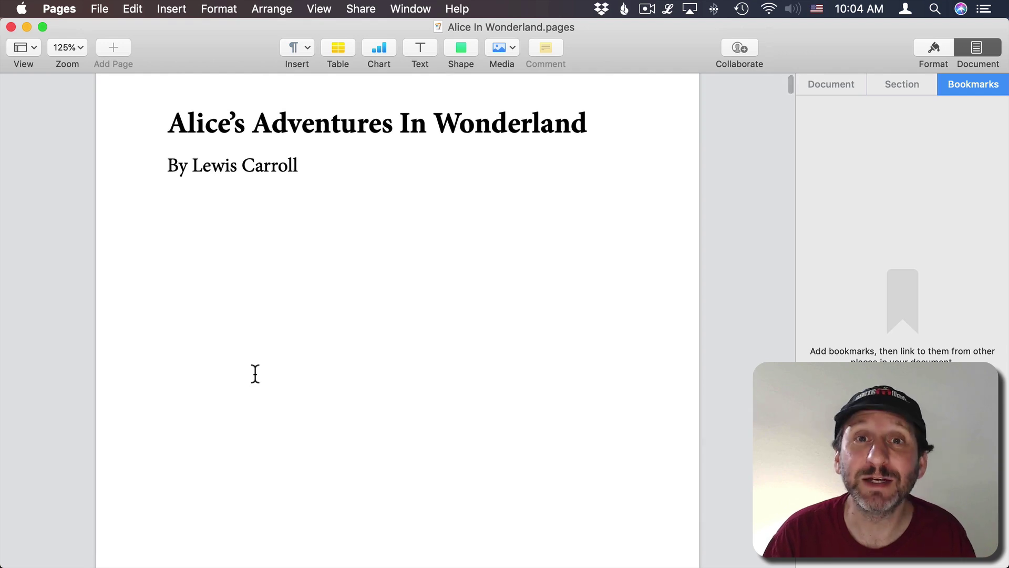
scroll(255, 372, "down", 20)
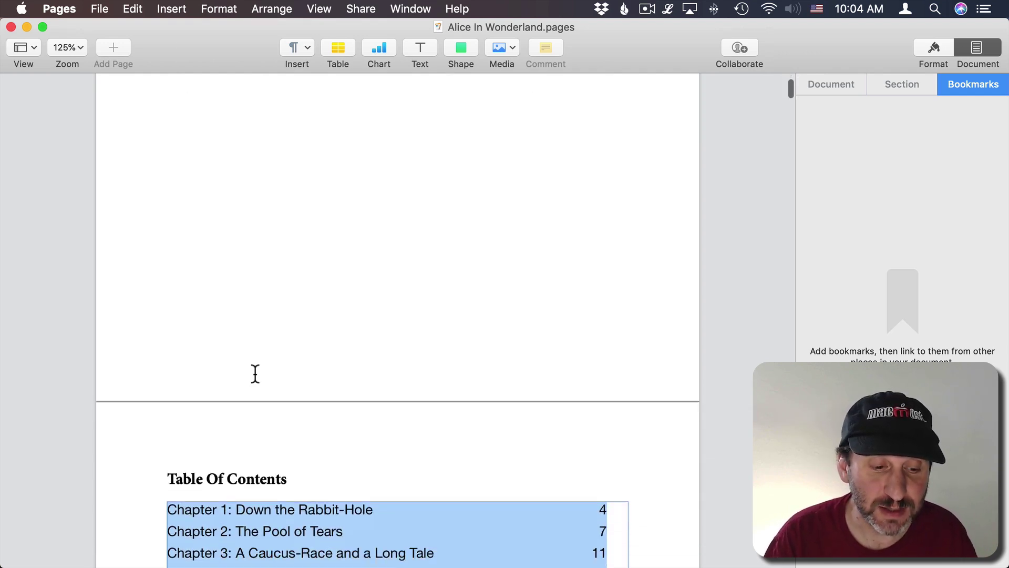
scroll(254, 372, "down", 7)
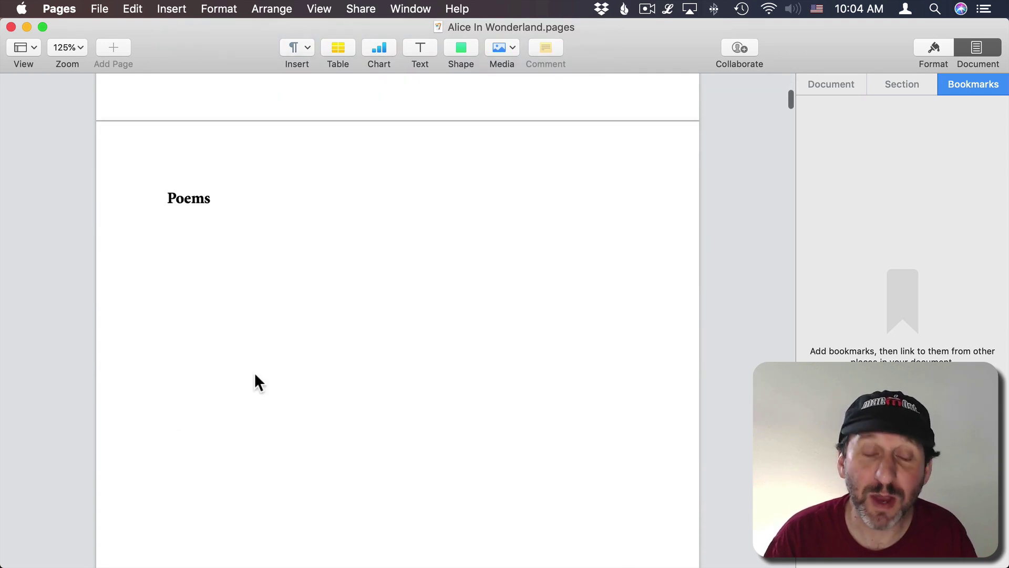
left_click(201, 229)
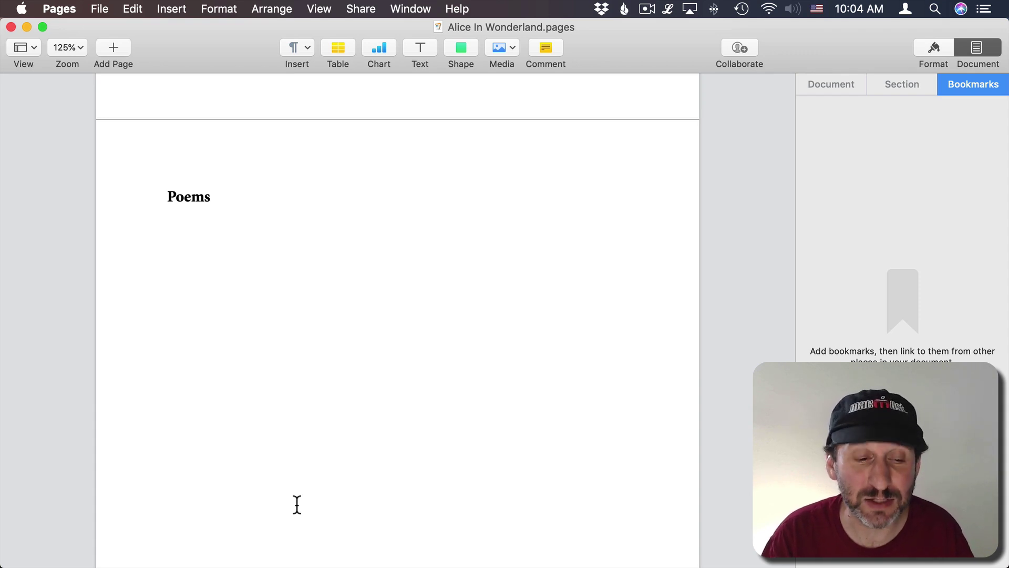
Step: Select the page 8 line 'How doth the little crocodile' and add it as a bookmark
scroll(297, 504, "down", 3)
scroll(297, 505, "down", 20)
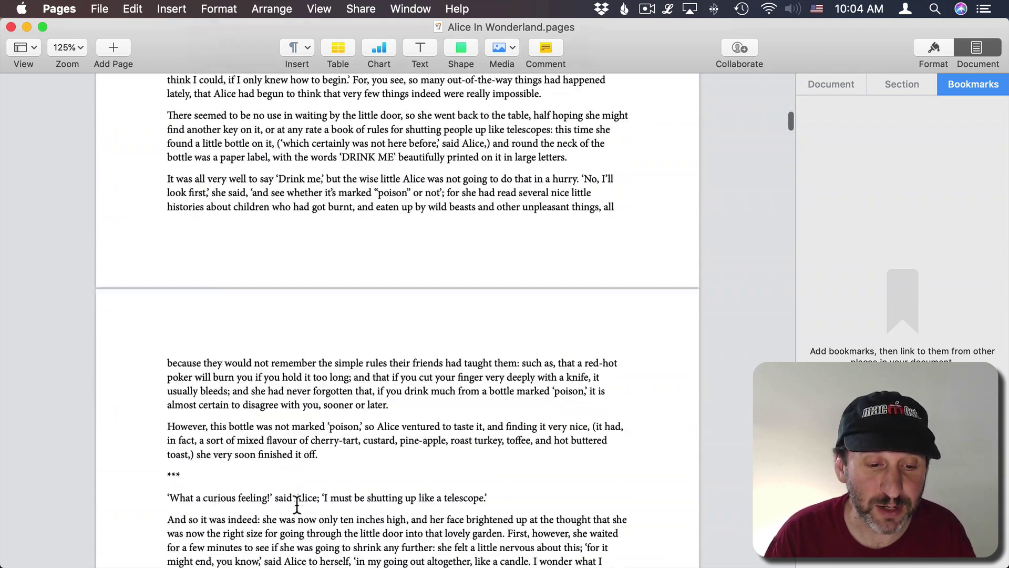
scroll(297, 504, "down", 20)
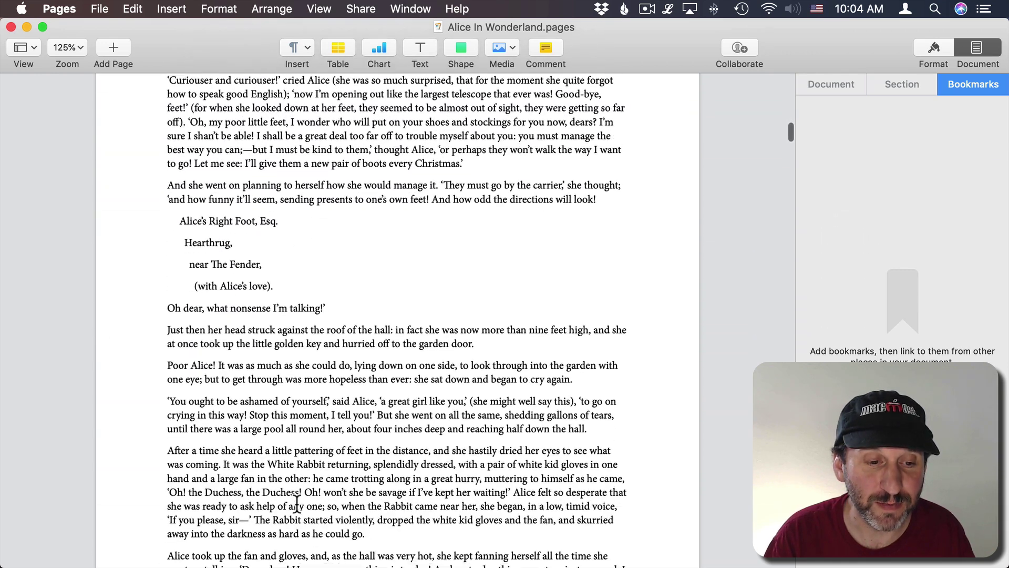
left_click_drag(183, 163, 307, 163)
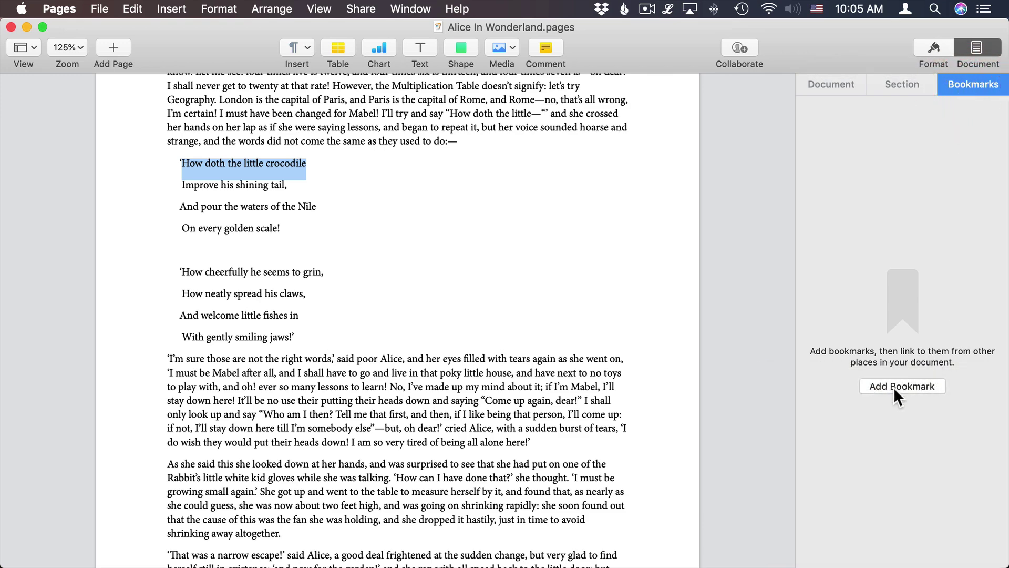
left_click(164, 9)
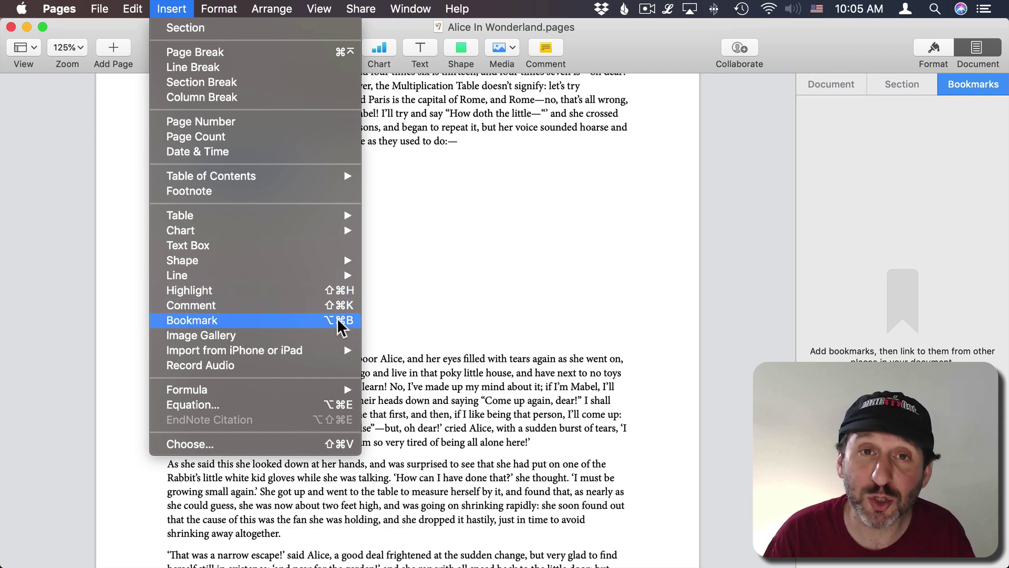
left_click(218, 294)
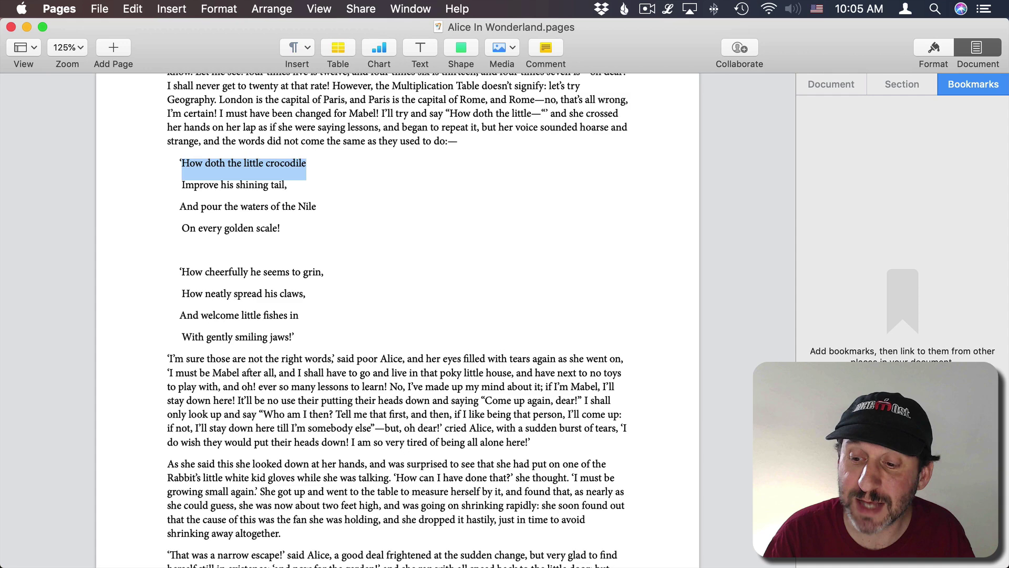
left_click(902, 386)
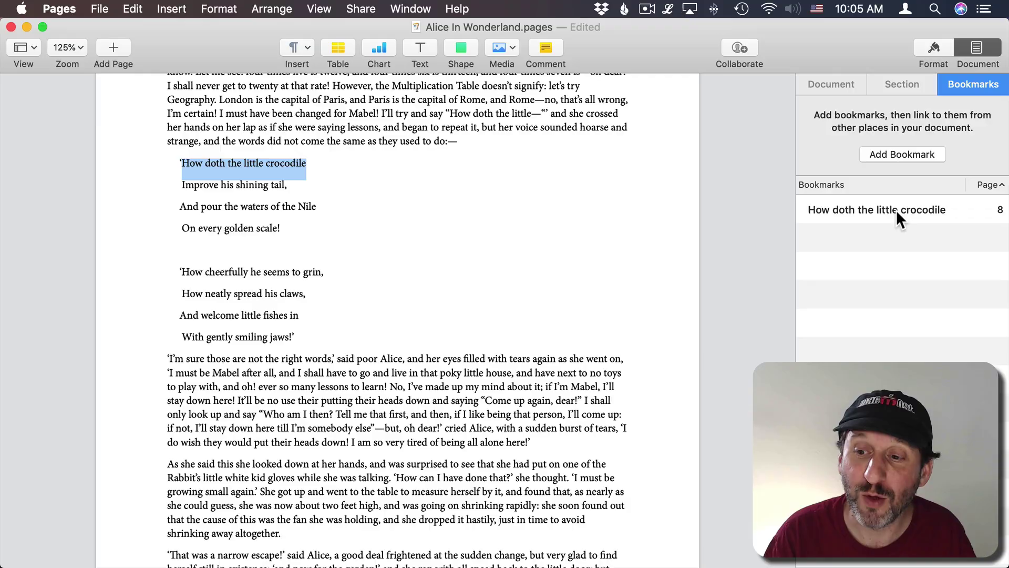
Step: Type 'How doth the little crocodile' below the Poems heading
scroll(264, 212, "up", 20)
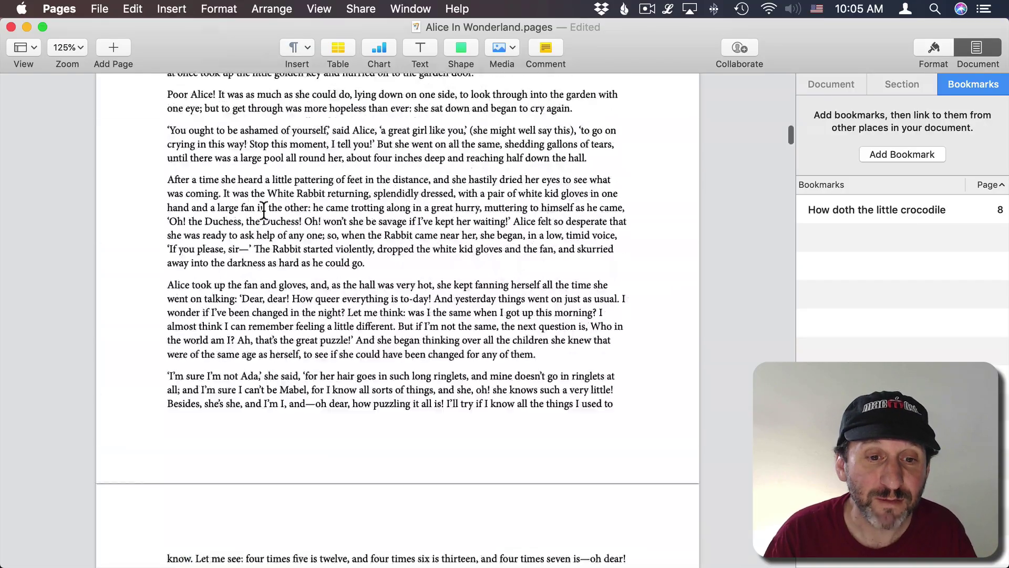
scroll(264, 212, "up", 15)
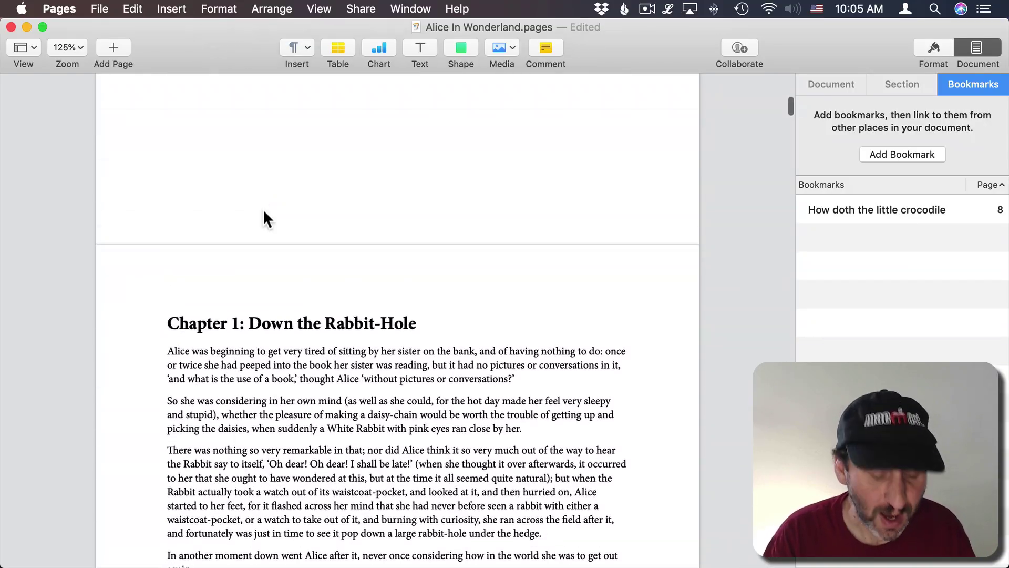
scroll(264, 219, "up", 3)
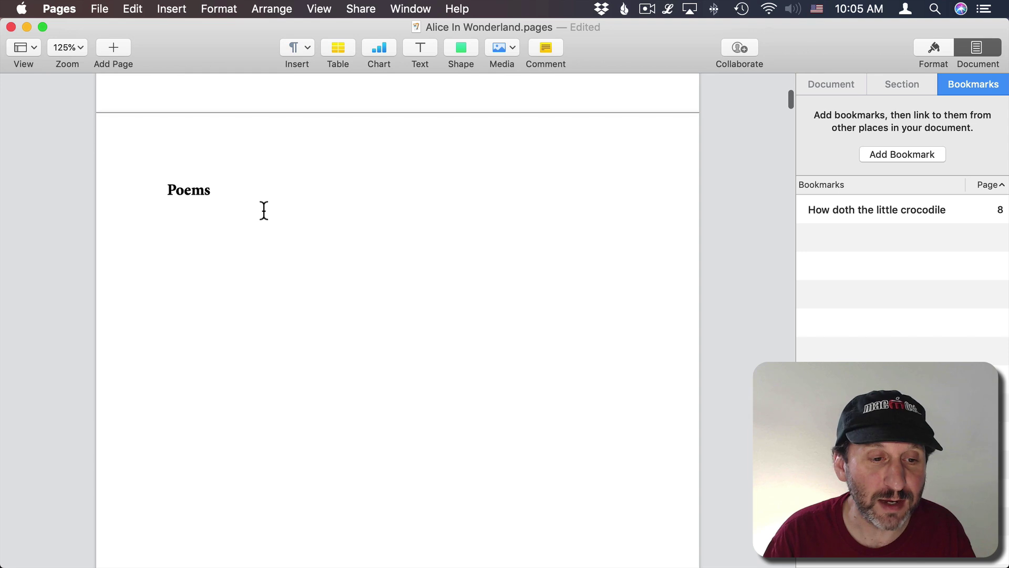
left_click(190, 224)
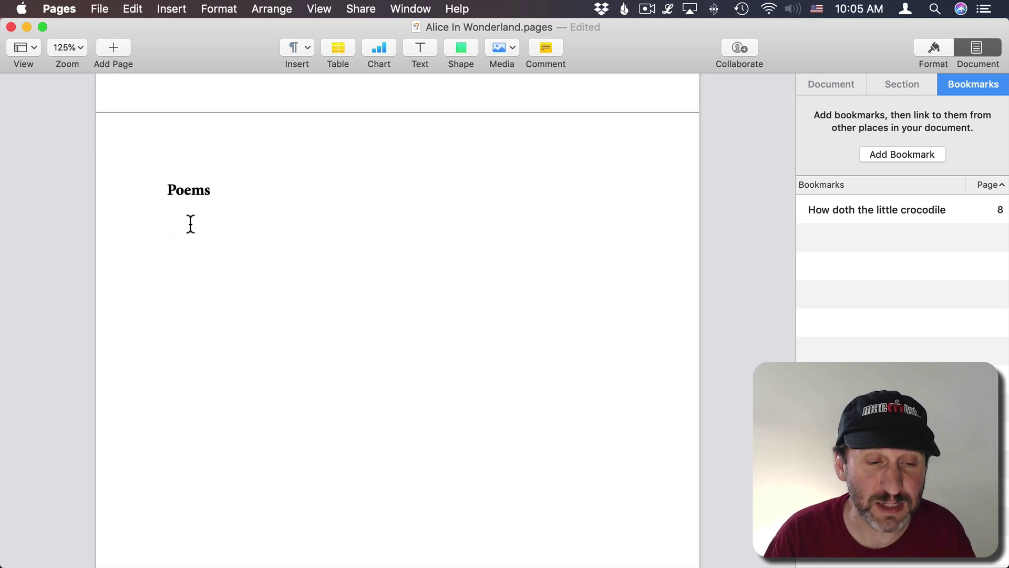
type("How doth the little crocodile")
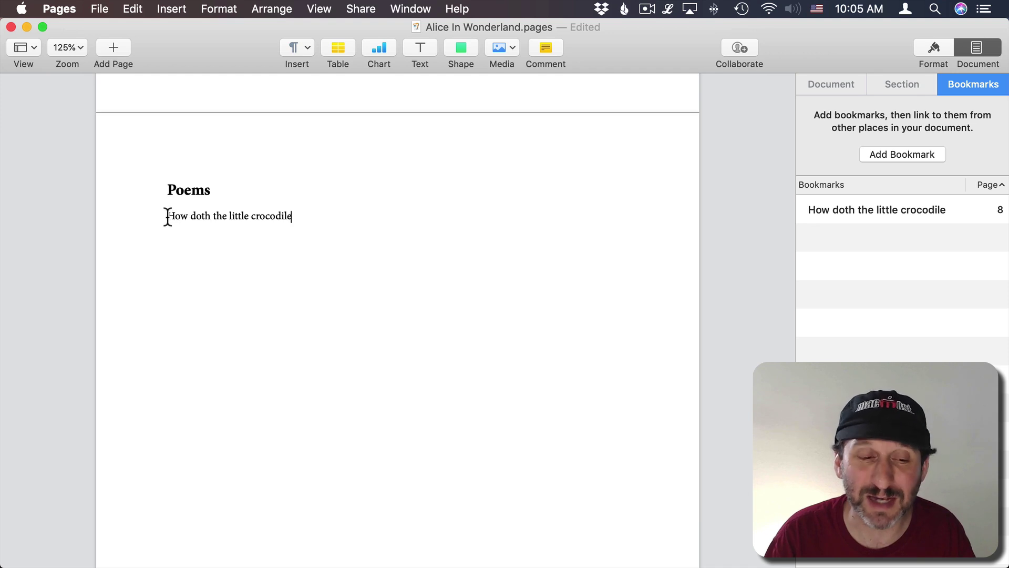
Step: Link the typed line to the 'How doth the little crocodile' bookmark
left_click_drag(167, 216, 290, 216)
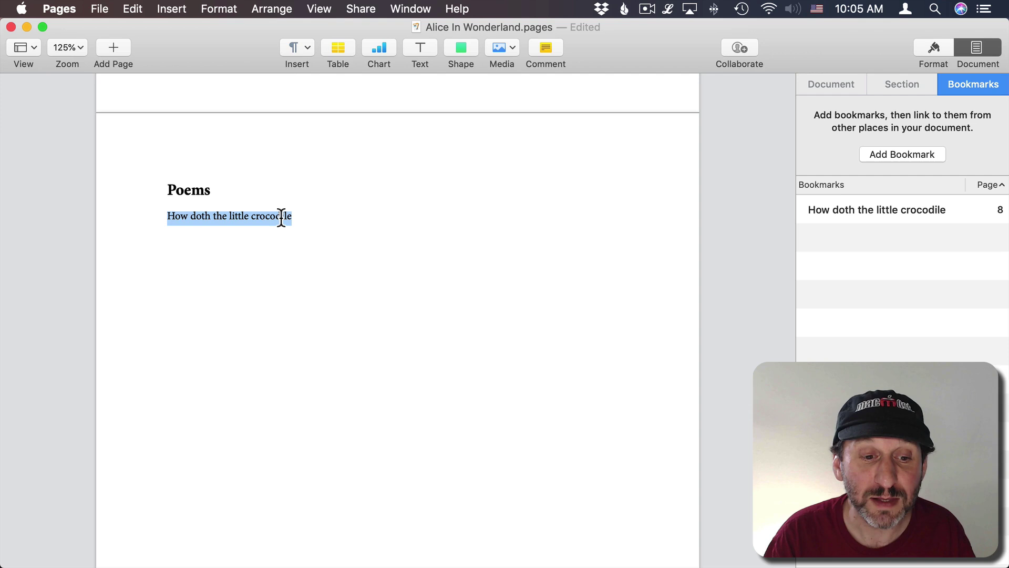
left_click(221, 9)
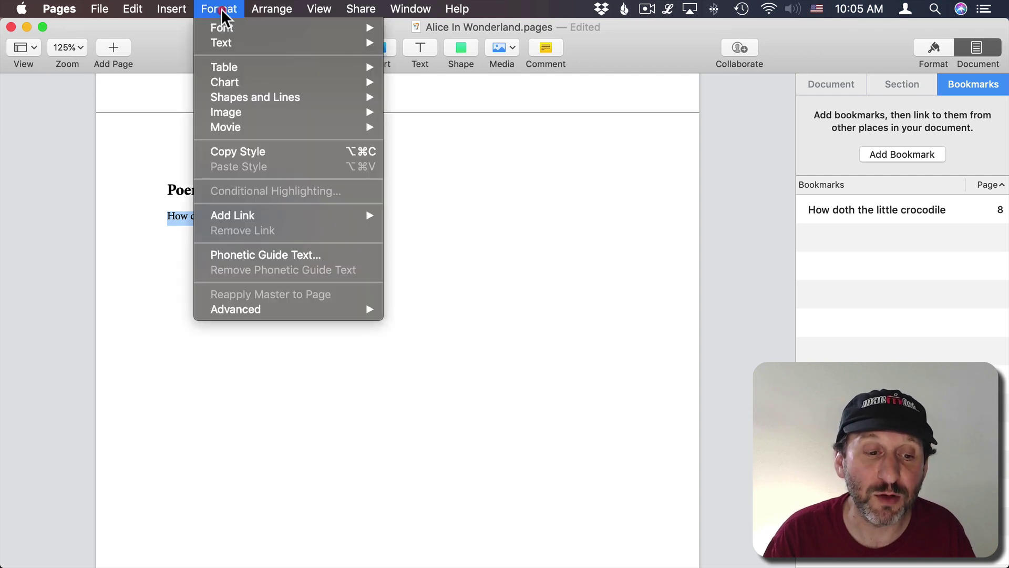
mouse_move(365, 215)
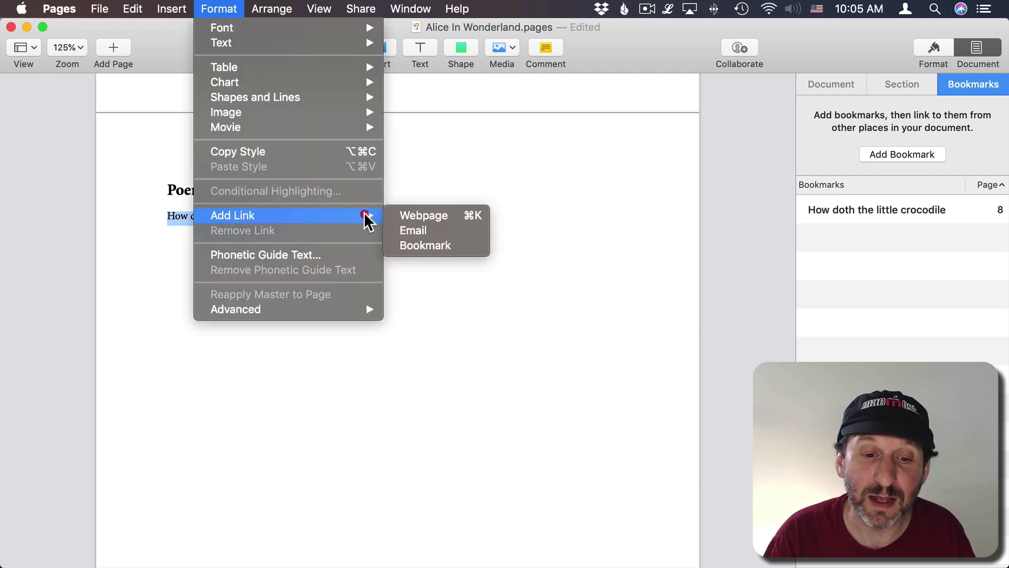
left_click(432, 245)
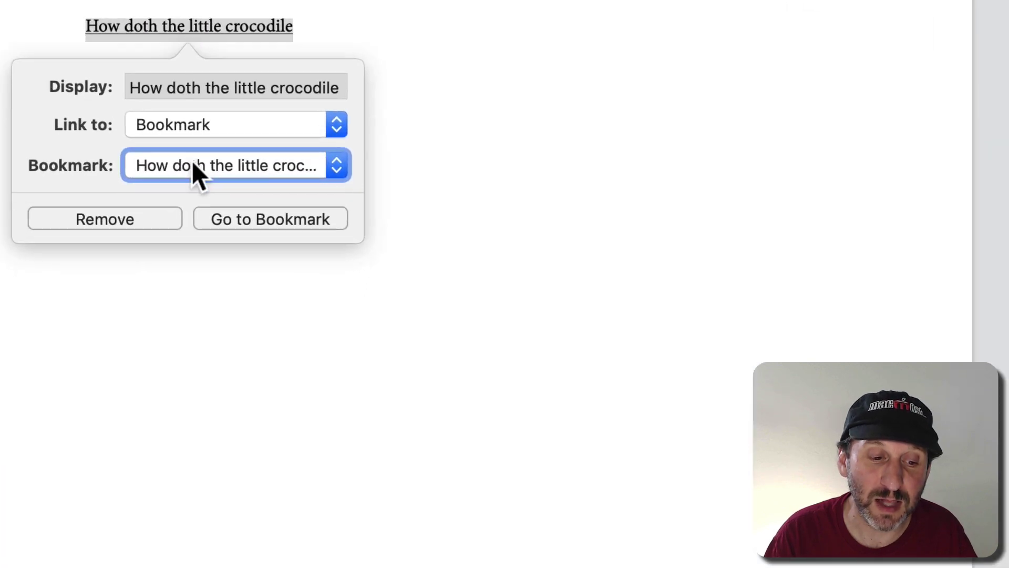
left_click(230, 298)
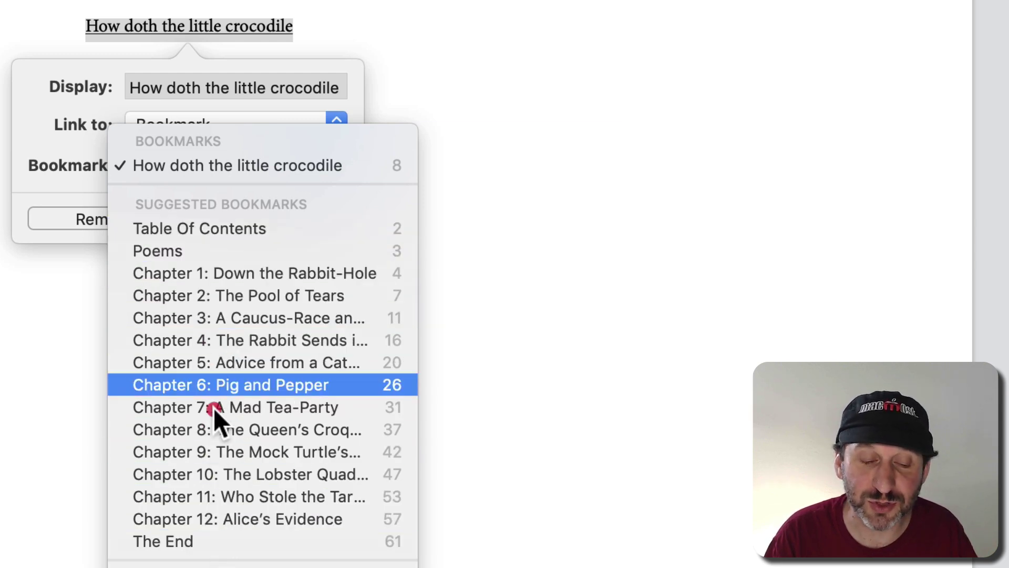
left_click(182, 162)
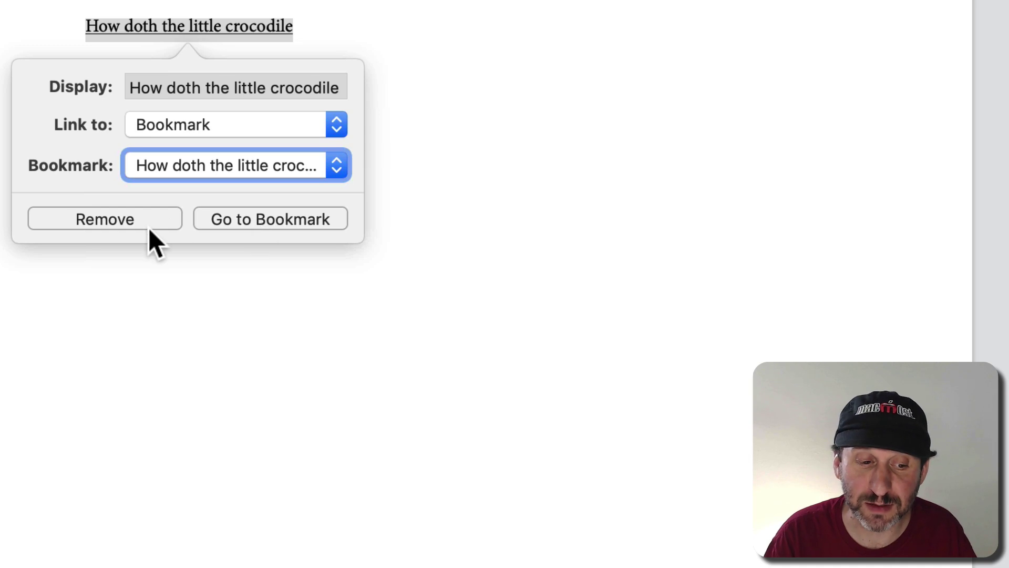
left_click(557, 108)
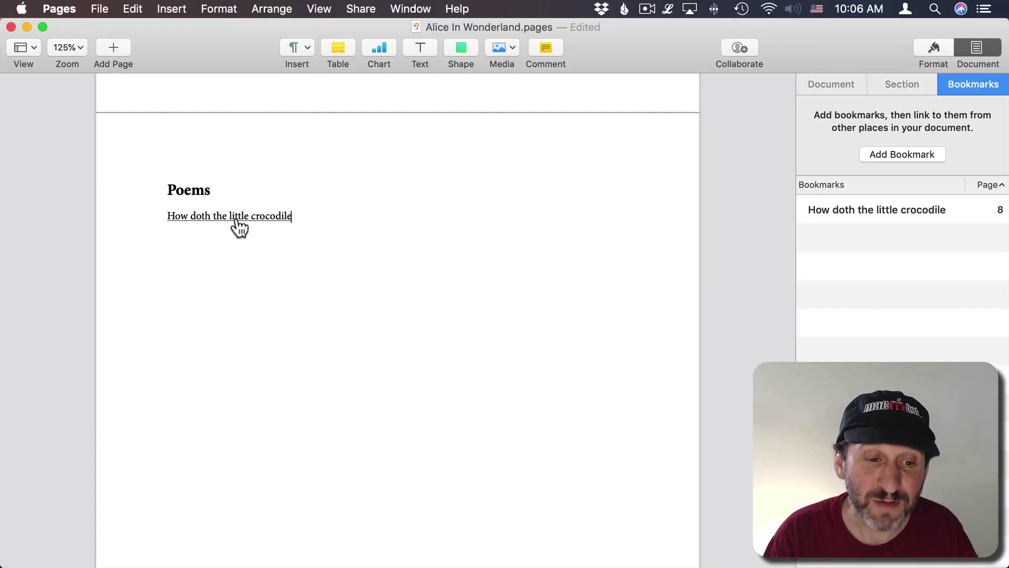
Step: Check the crocodile link's target and use Go to Bookmark to reach the poem
left_click(237, 217)
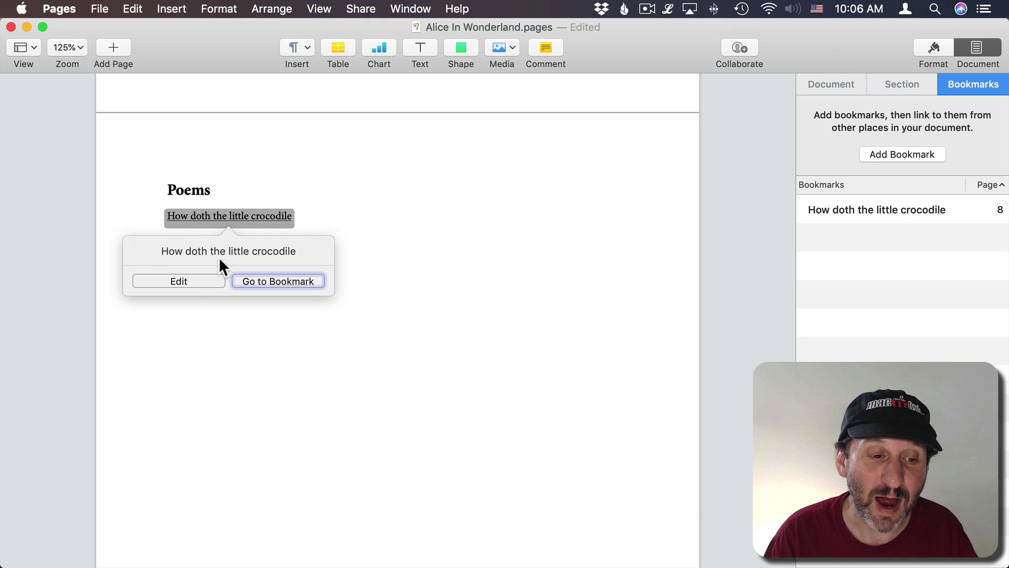
left_click(191, 282)
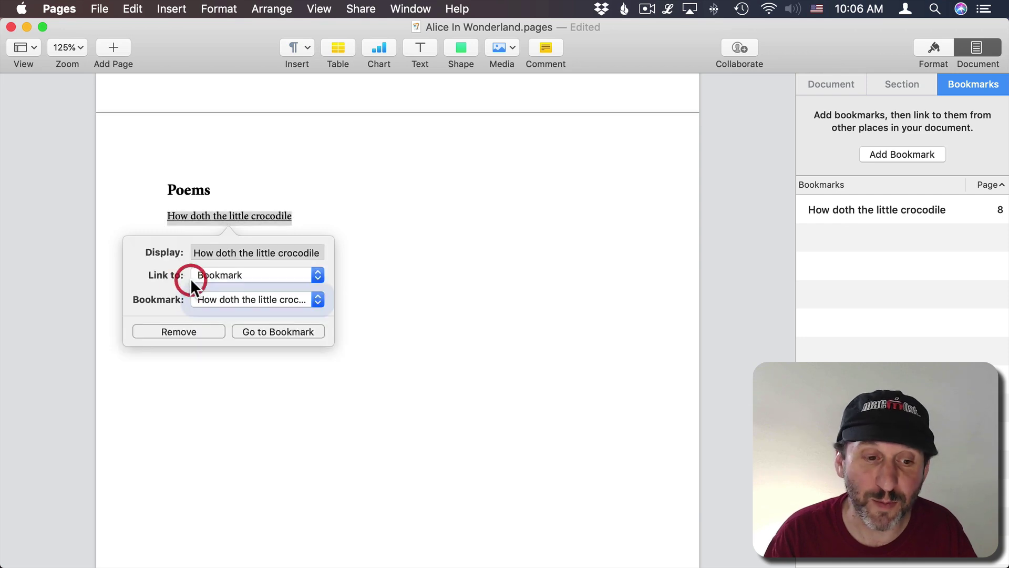
left_click(363, 198)
left_click(265, 217)
left_click(274, 280)
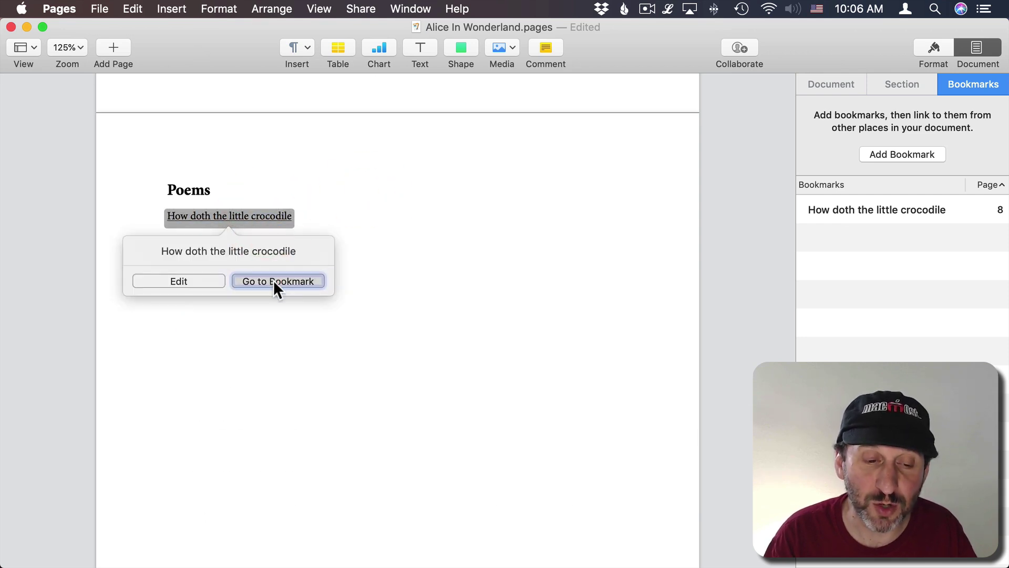
left_click(235, 253)
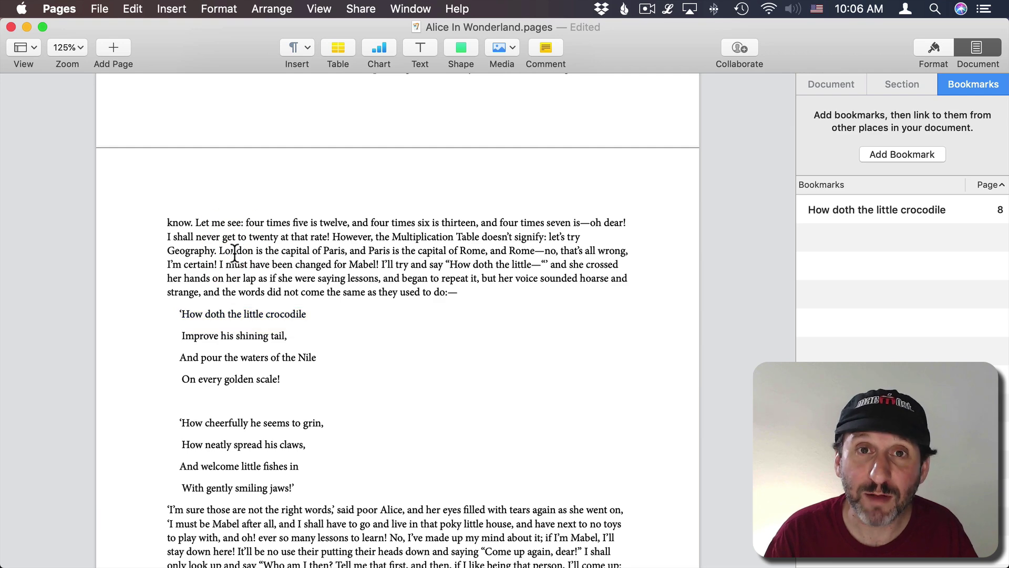
Step: Export the document to PDF as Alice In Wonderland.pdf on the desktop
left_click(99, 9)
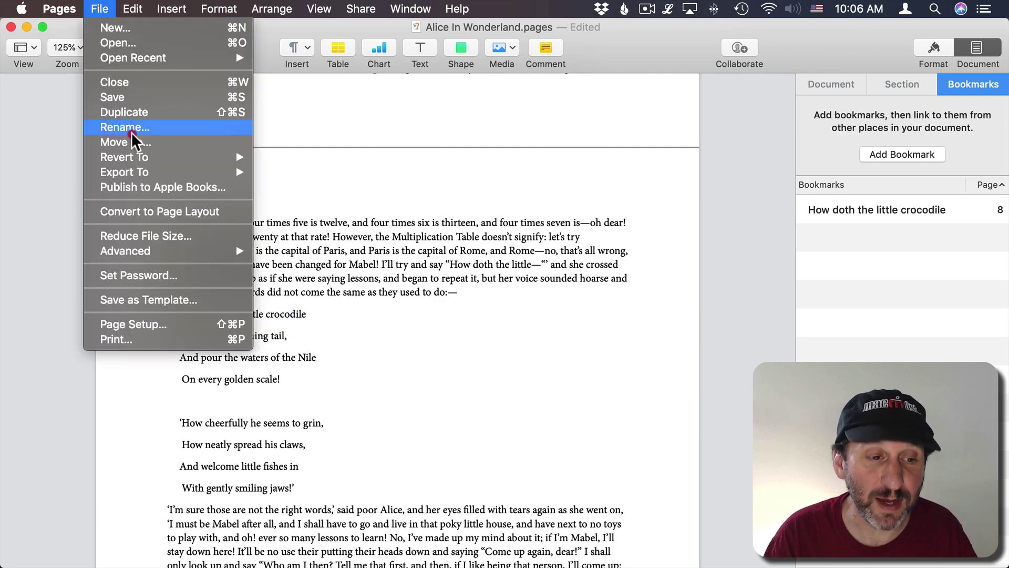
left_click(133, 159)
mouse_move(135, 170)
left_click(267, 168)
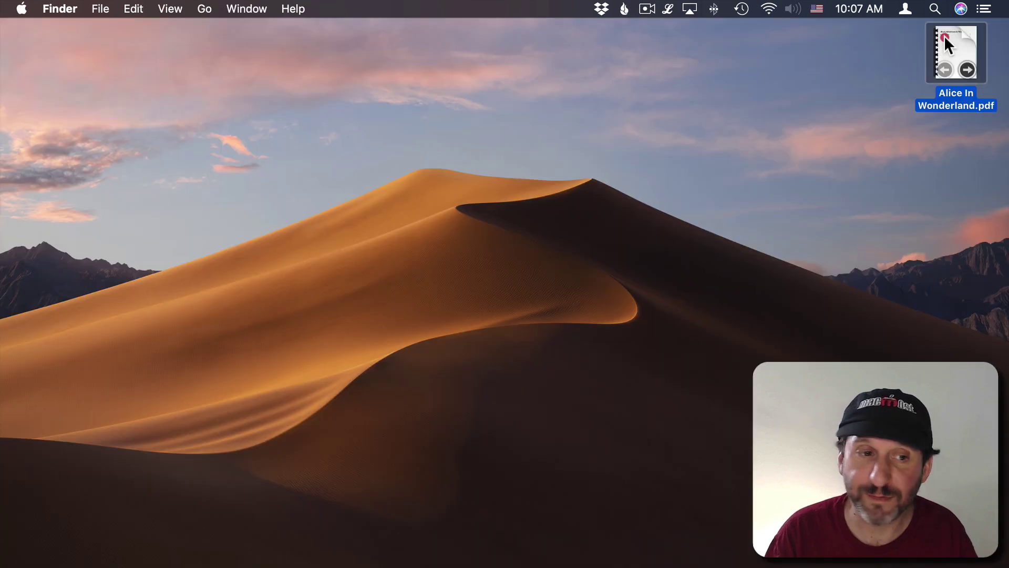
Step: Open Alice In Wonderland.pdf in Preview and follow the crocodile link to page 8
double_click(944, 36)
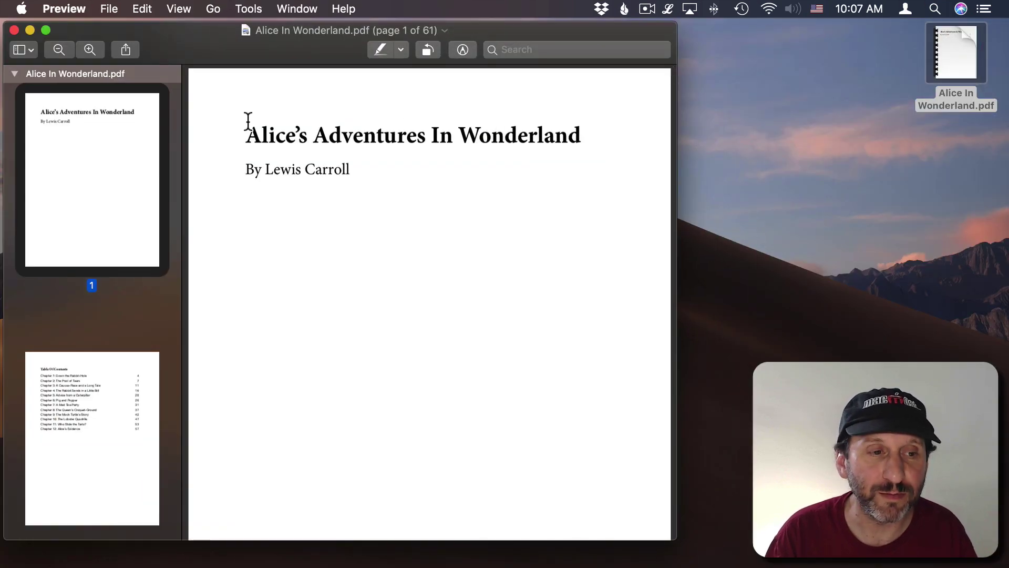
scroll(264, 379, "down", 20)
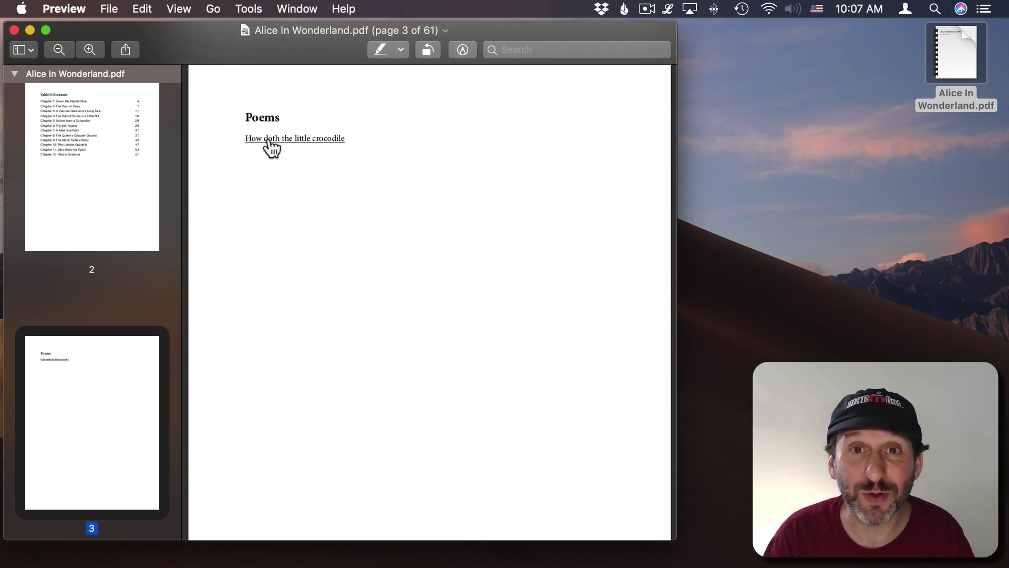
left_click(271, 148)
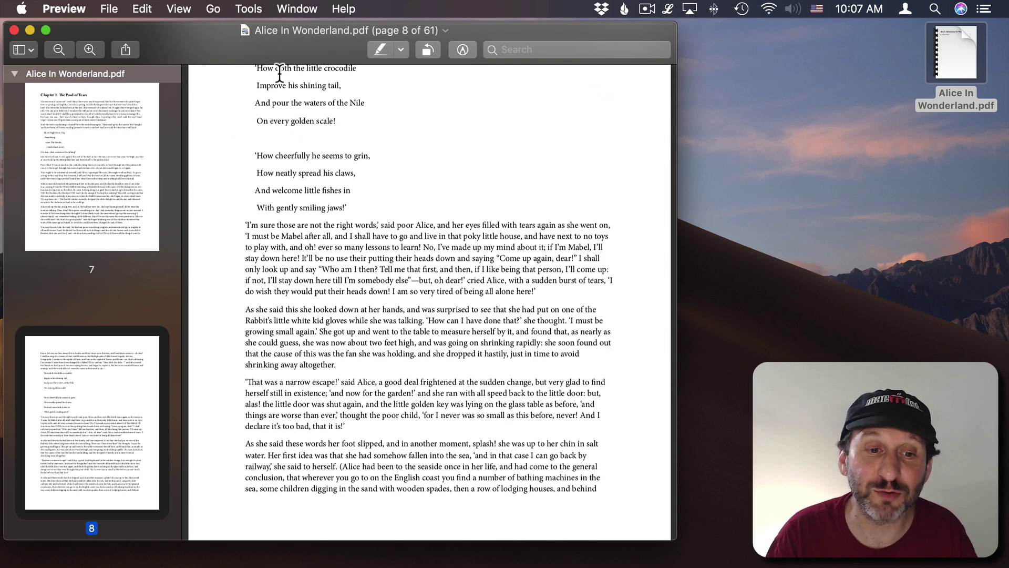
scroll(320, 129, "up", 5)
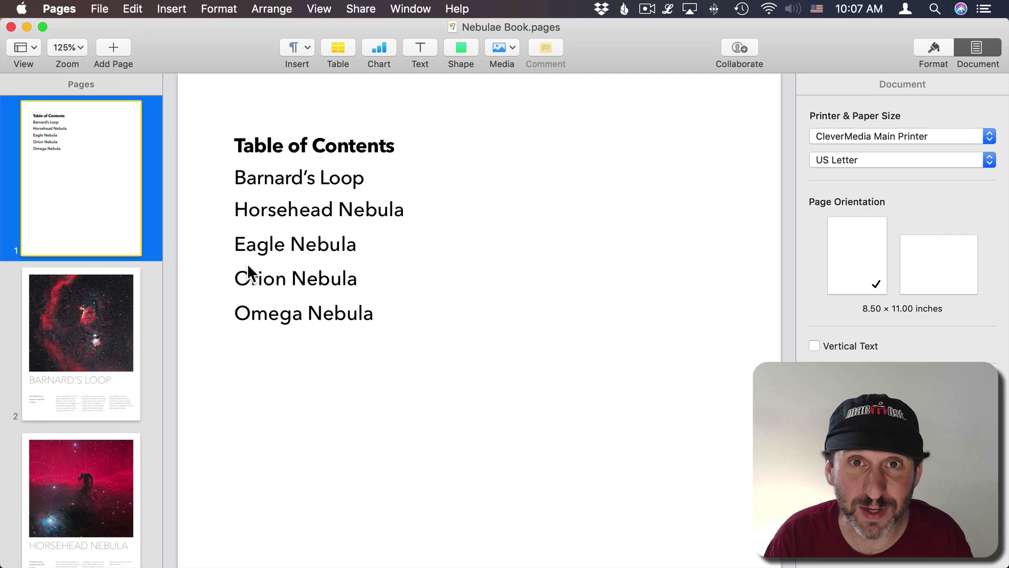
Step: View the Pages version in About Pages, then close it
left_click(59, 8)
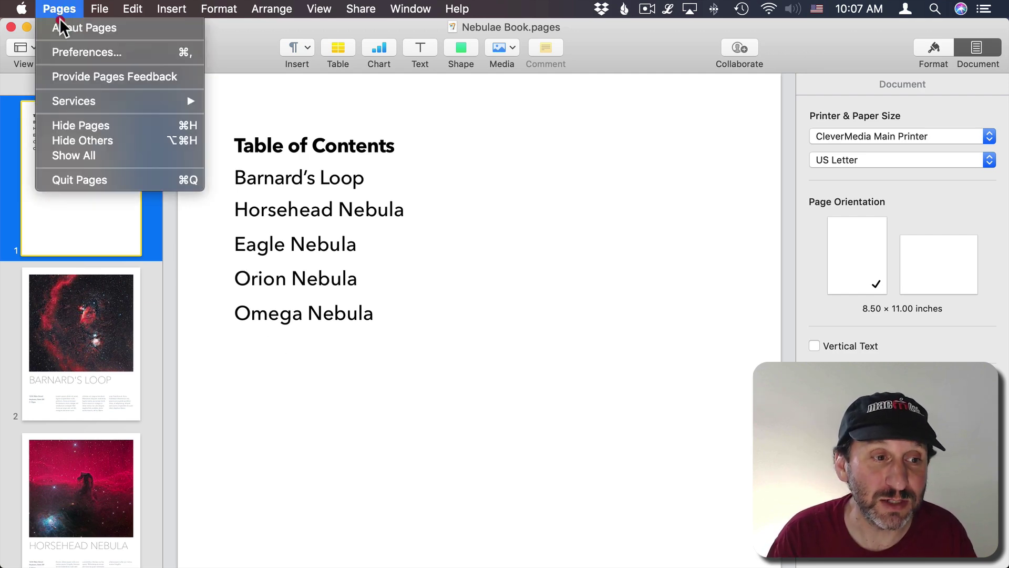
left_click(59, 28)
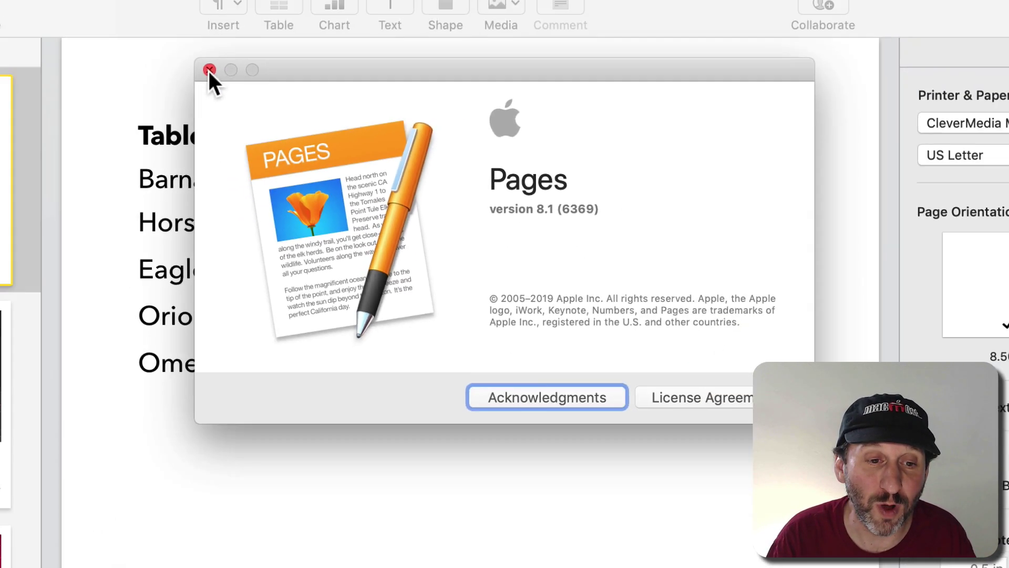
left_click(36, 9)
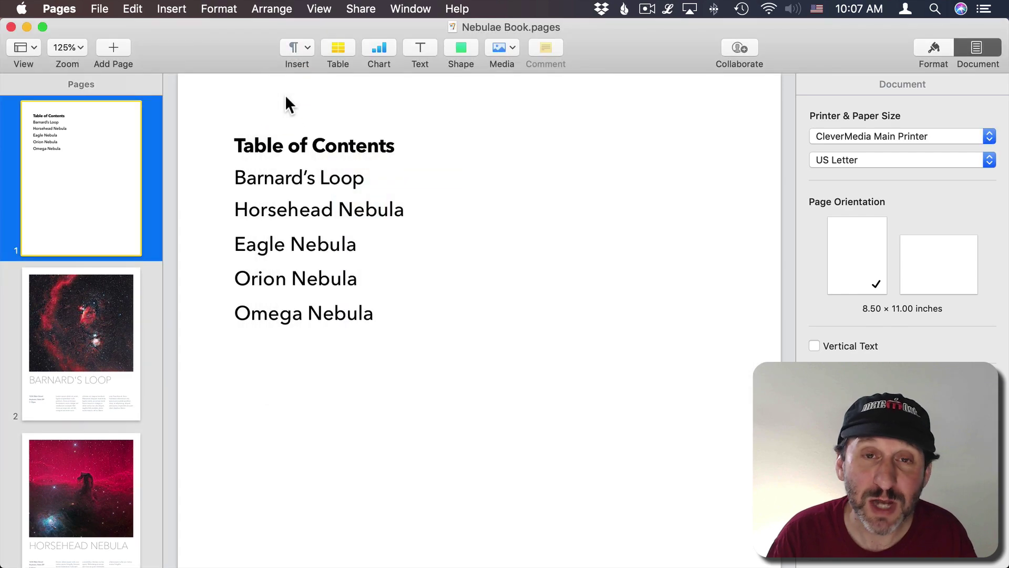
Step: Select the words 'Orion Nebula' in the Horsehead Nebula page's body text
scroll(315, 331, "down", 10)
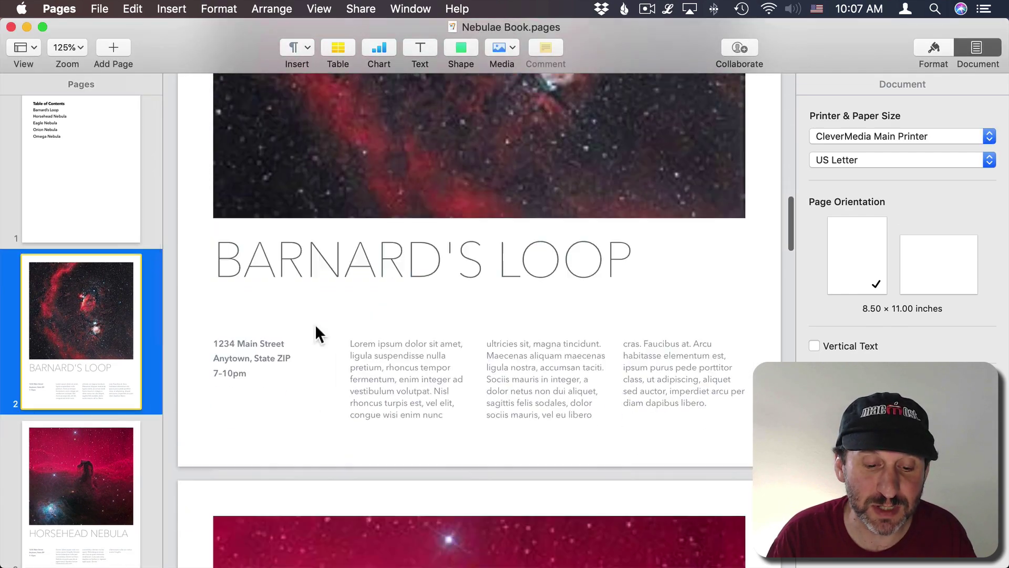
scroll(315, 326, "down", 10)
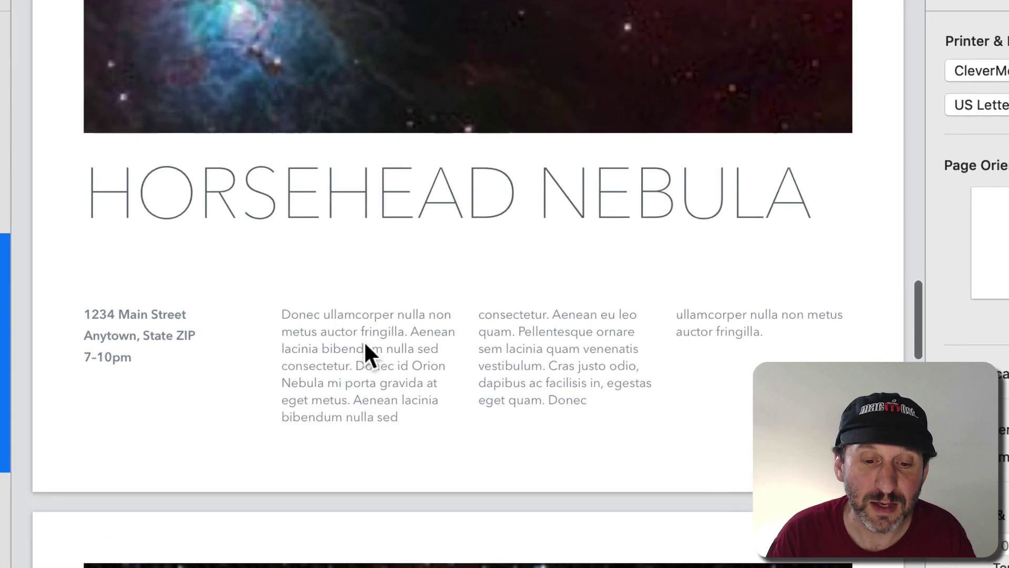
left_click(396, 309)
double_click(441, 340)
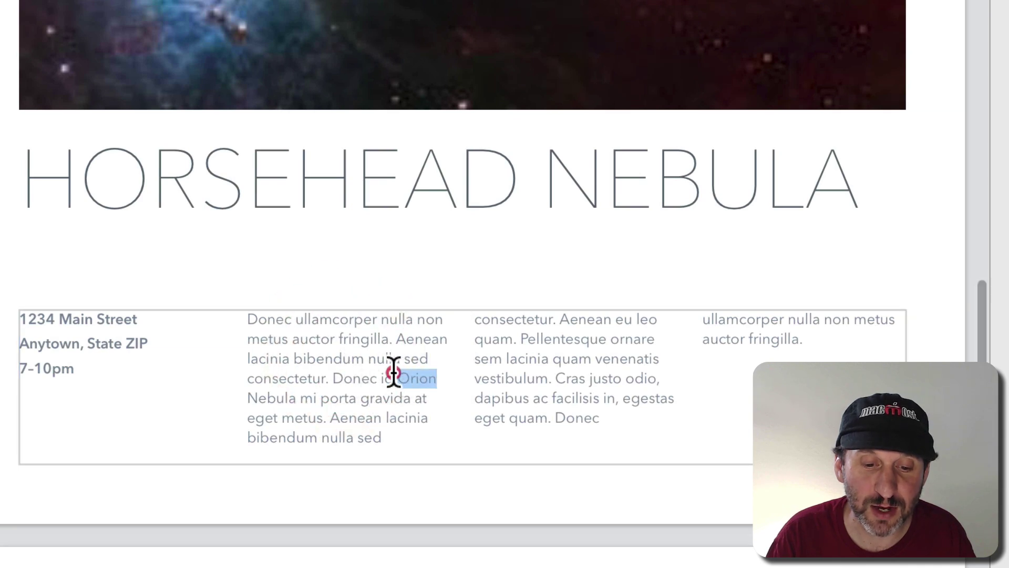
left_click_drag(394, 374, 272, 398)
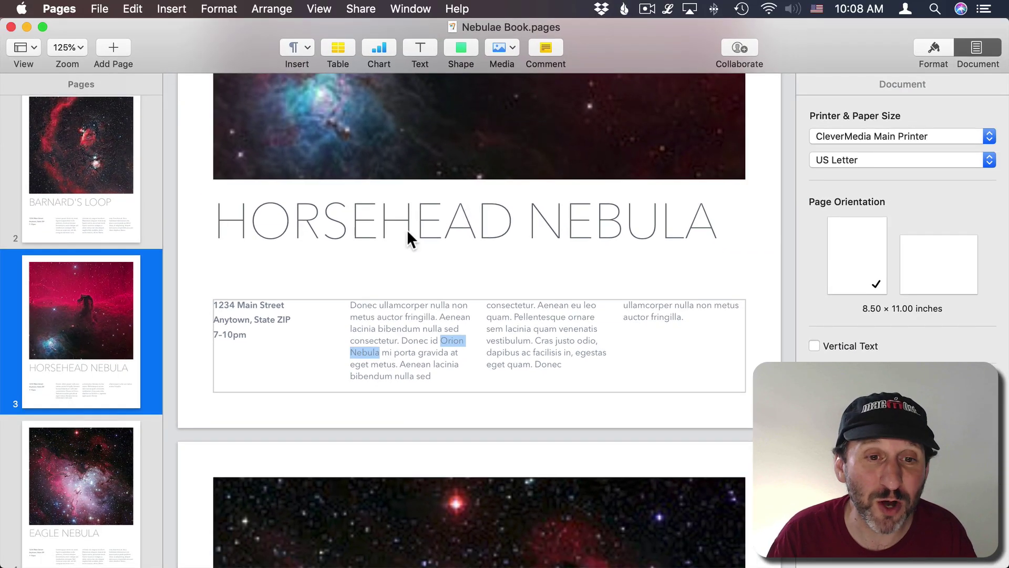
Step: Link the selected 'Orion Nebula' text to page 5
left_click(221, 9)
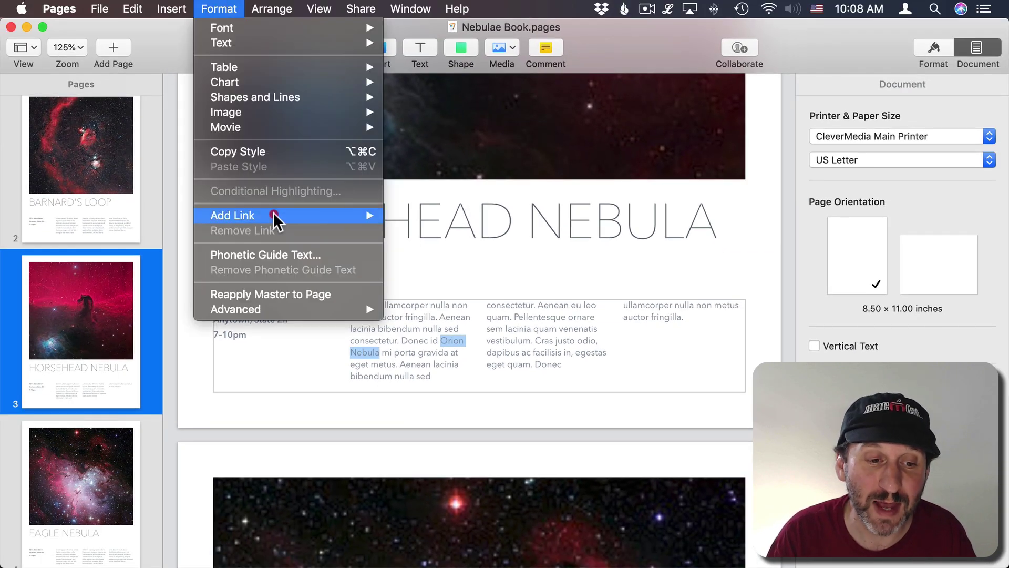
mouse_move(273, 212)
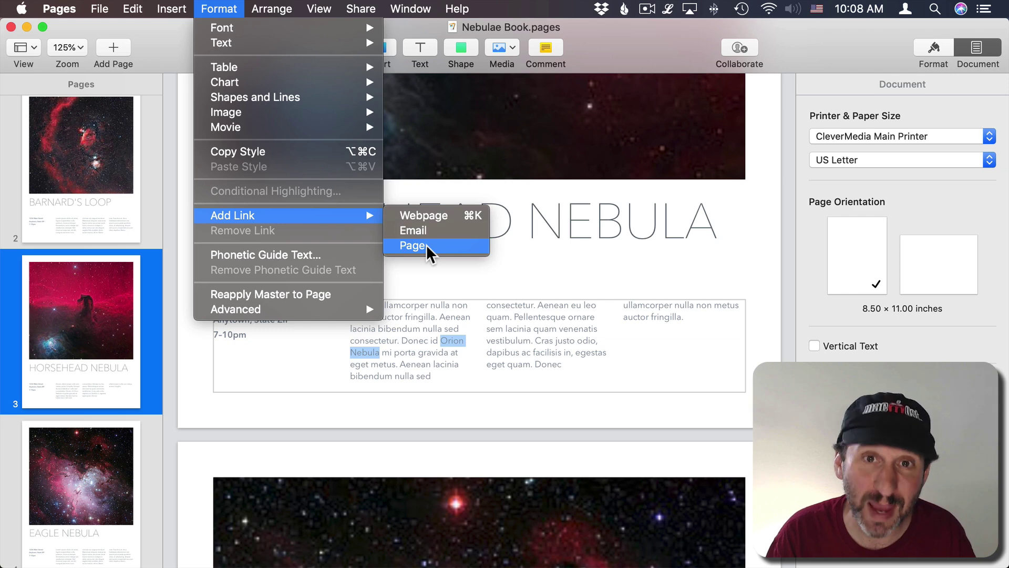
left_click(415, 246)
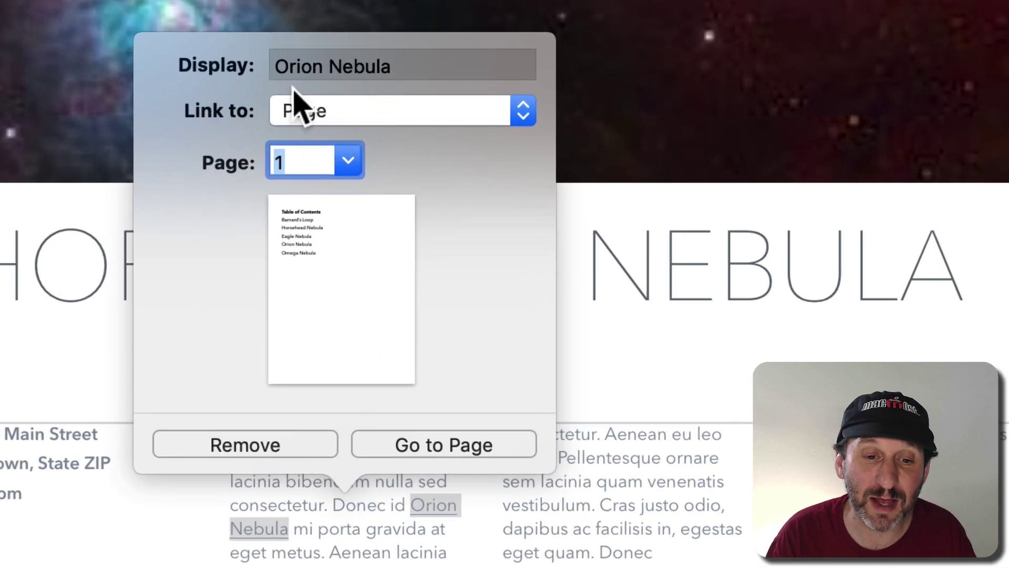
left_click(348, 161)
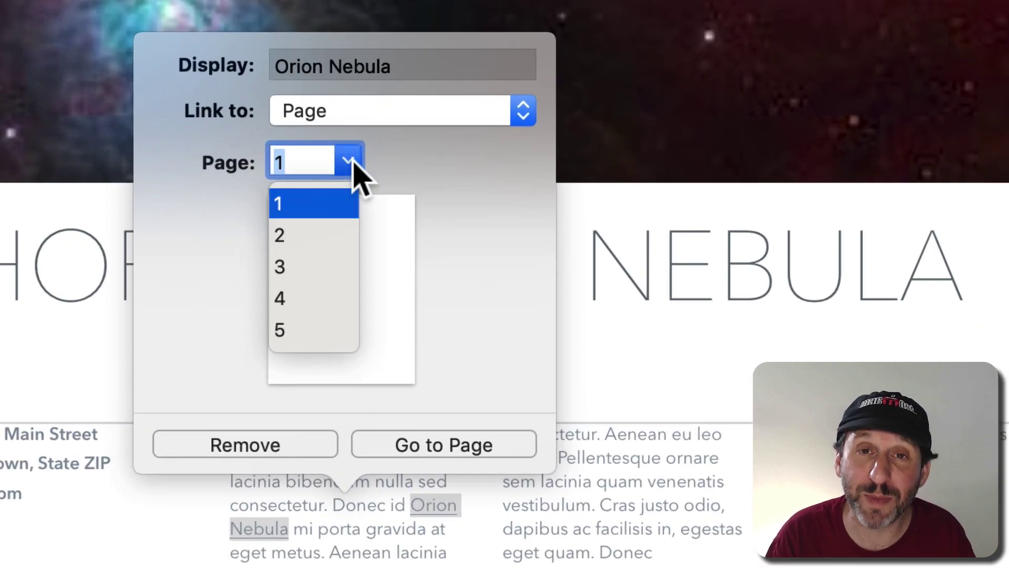
left_click(327, 235)
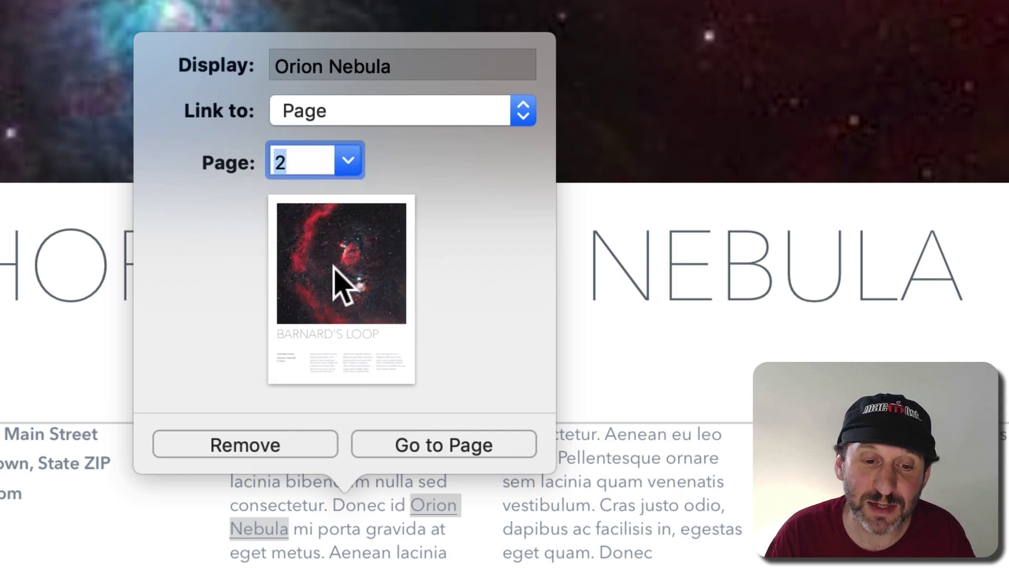
left_click(348, 164)
left_click(339, 235)
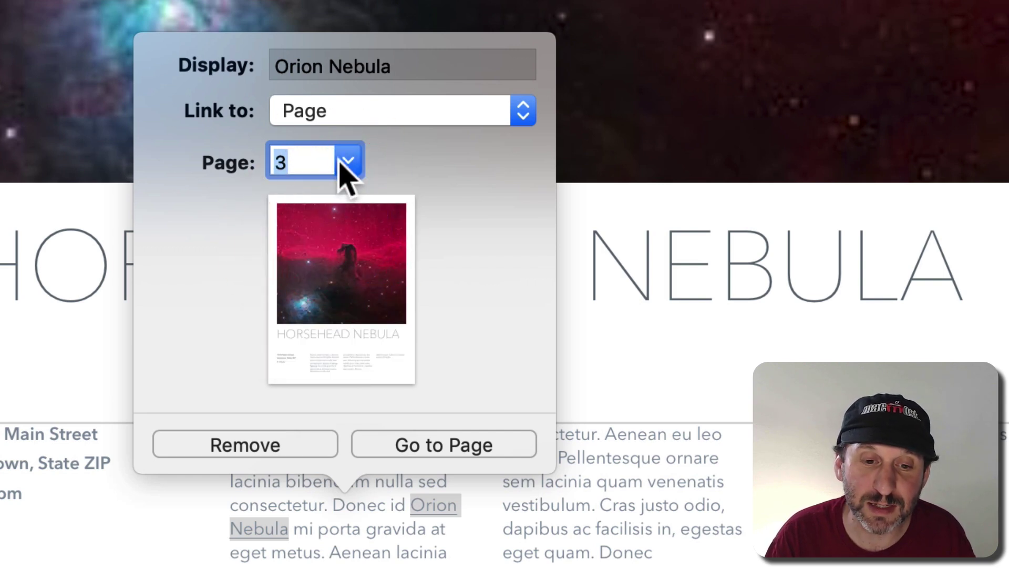
left_click(348, 162)
left_click(333, 268)
left_click(348, 163)
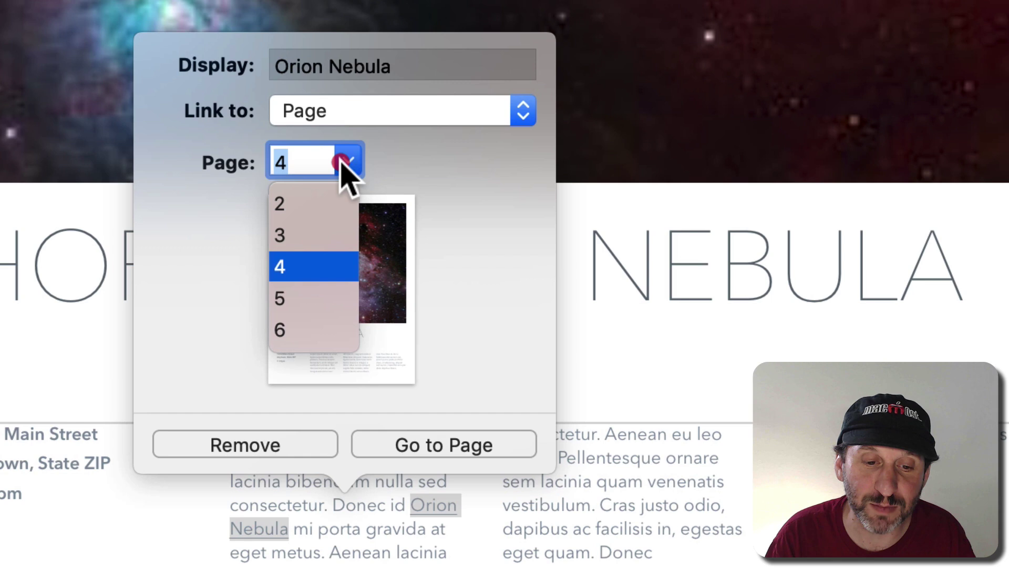
left_click(324, 298)
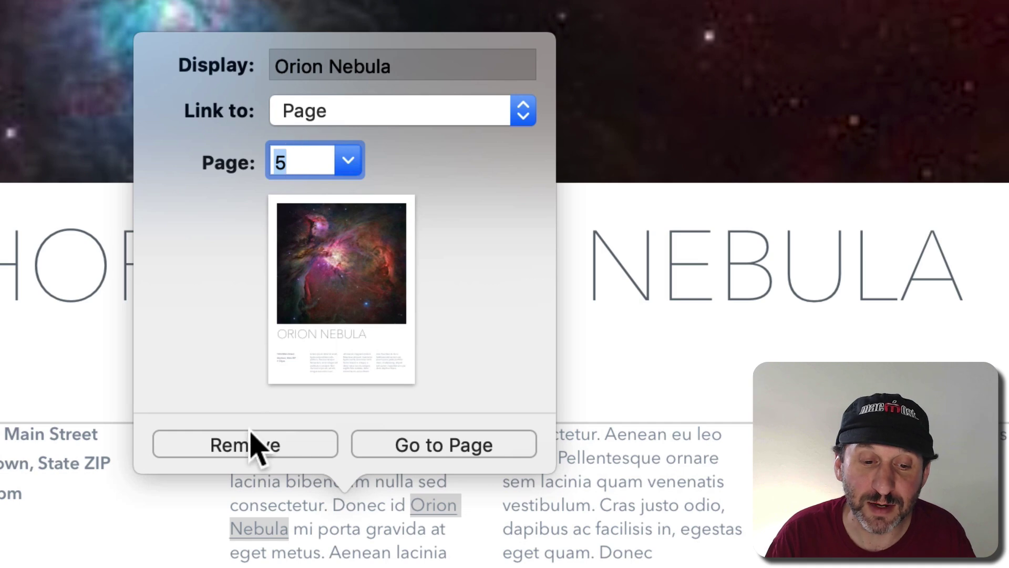
Step: Close the link settings and open the Orion Nebula link's details to check it
left_click(613, 391)
scroll(584, 402, "down", 10)
left_click(428, 116)
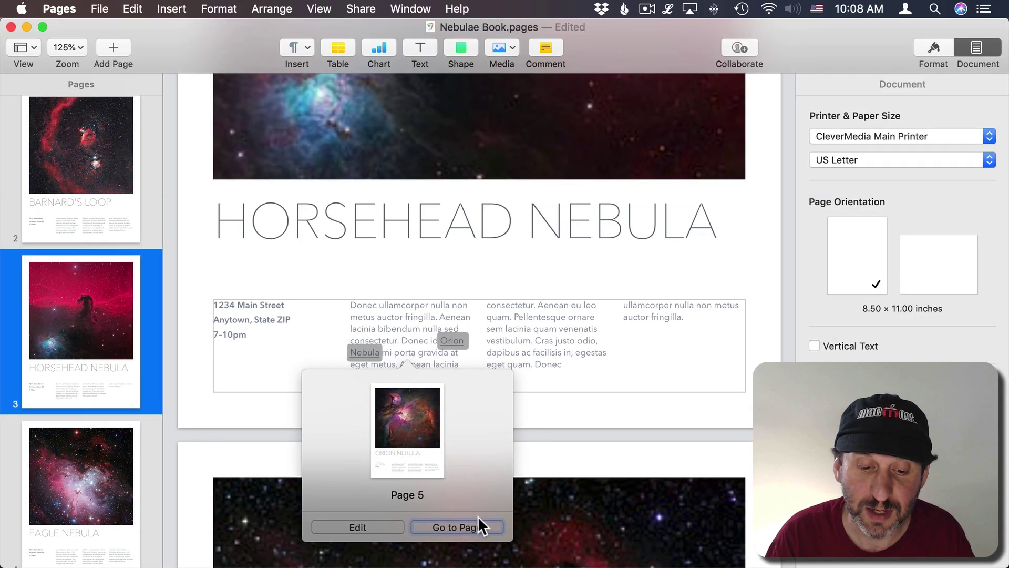
Step: Follow the link to page 5, then return to the Table of Contents on page 1
left_click(478, 526)
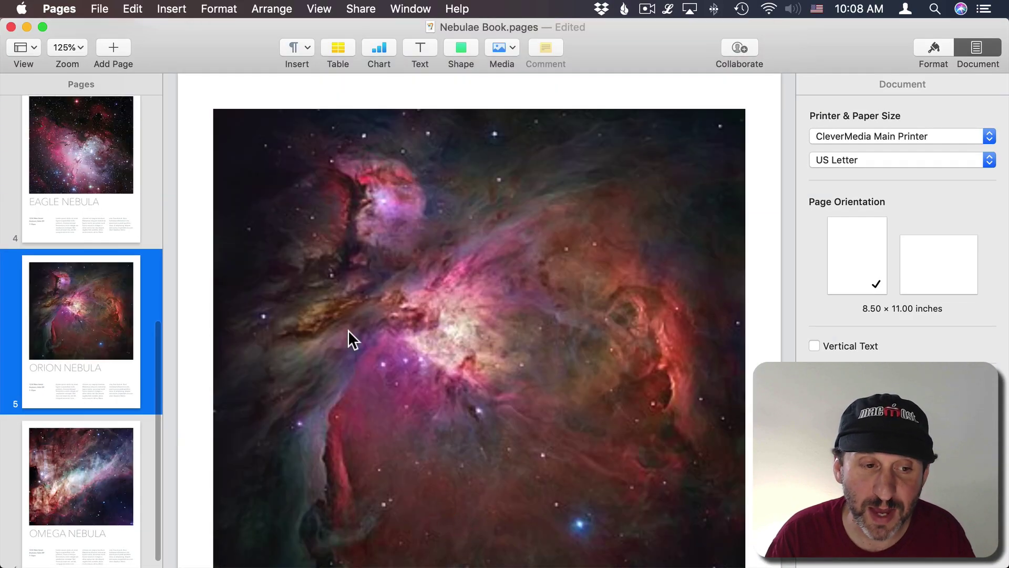
scroll(110, 142, "up", 10)
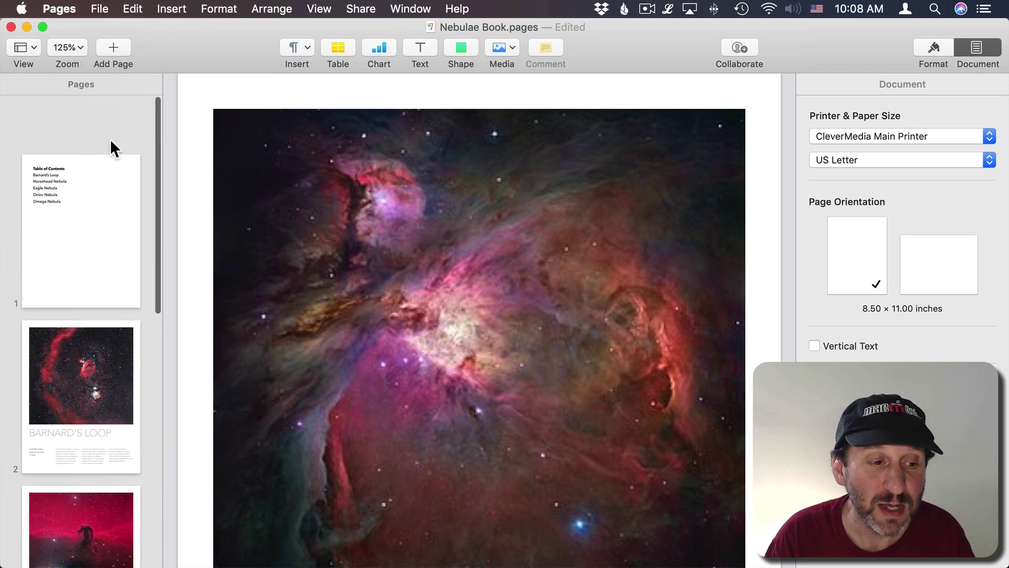
left_click(63, 146)
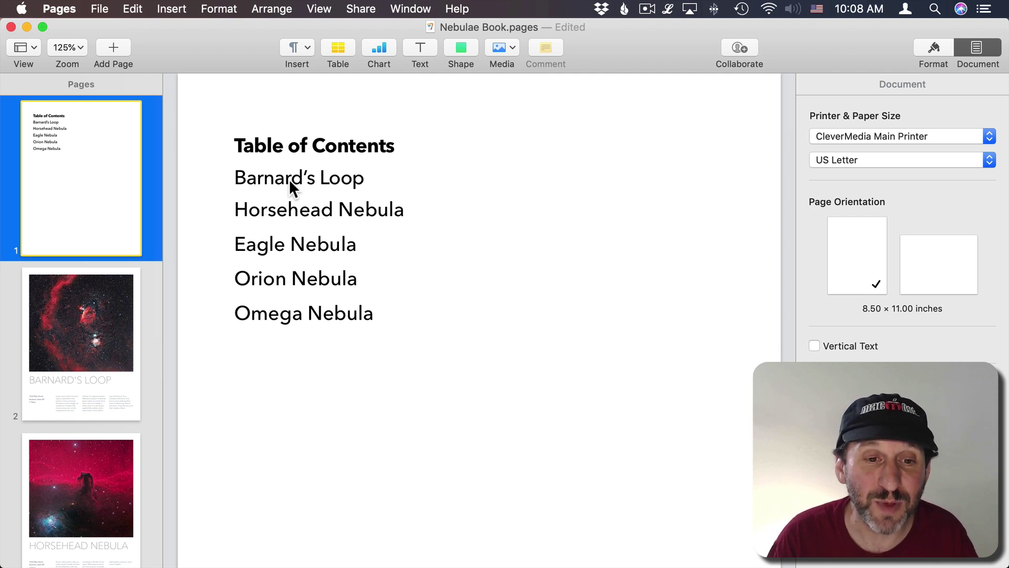
Step: Look at Insert > Table of Contents options and dismiss them without adding one
left_click(170, 5)
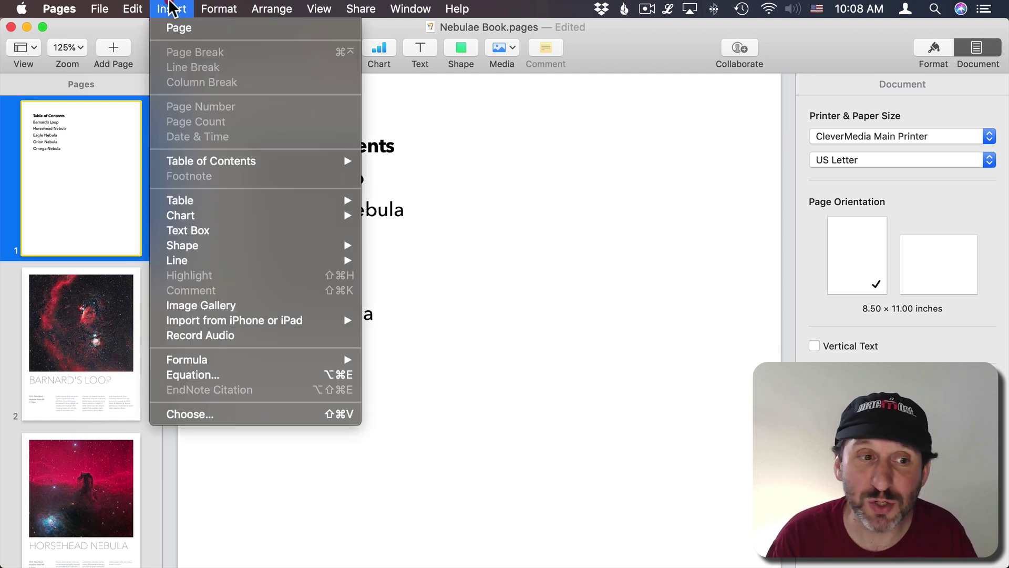
mouse_move(253, 163)
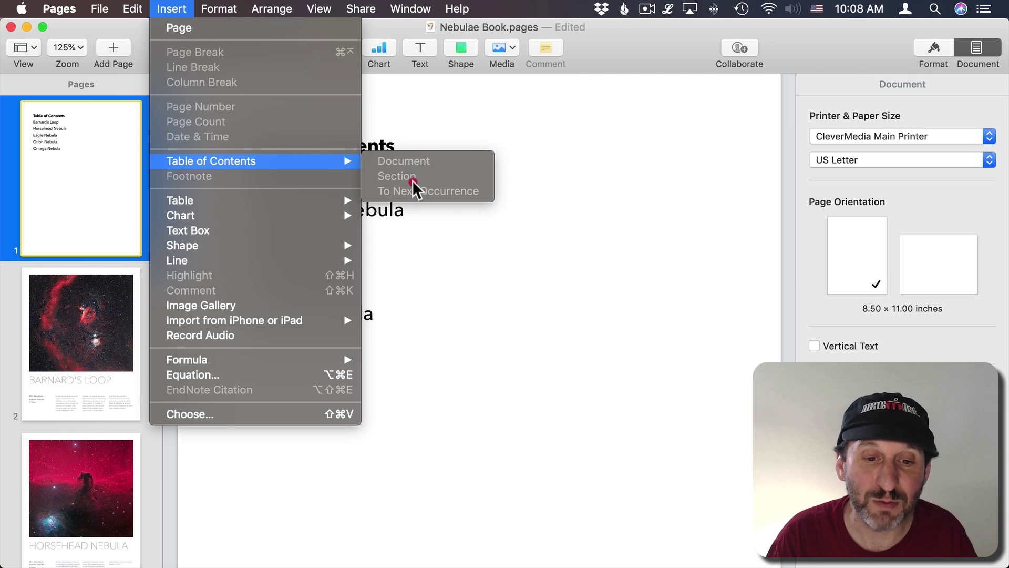
left_click(402, 159)
left_click(395, 196)
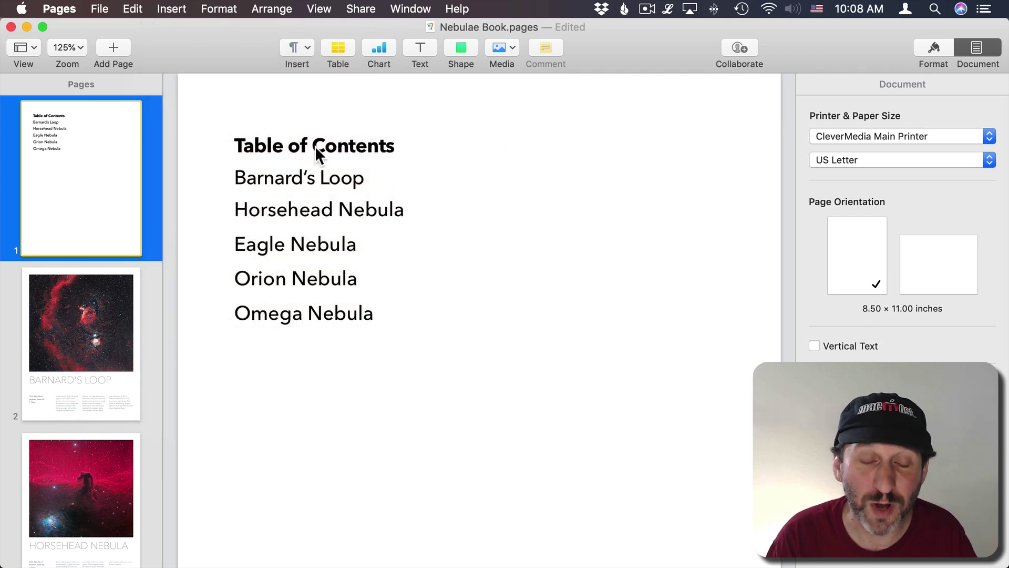
Step: Link the Barnard's Loop contents entry to page 2
left_click(255, 171)
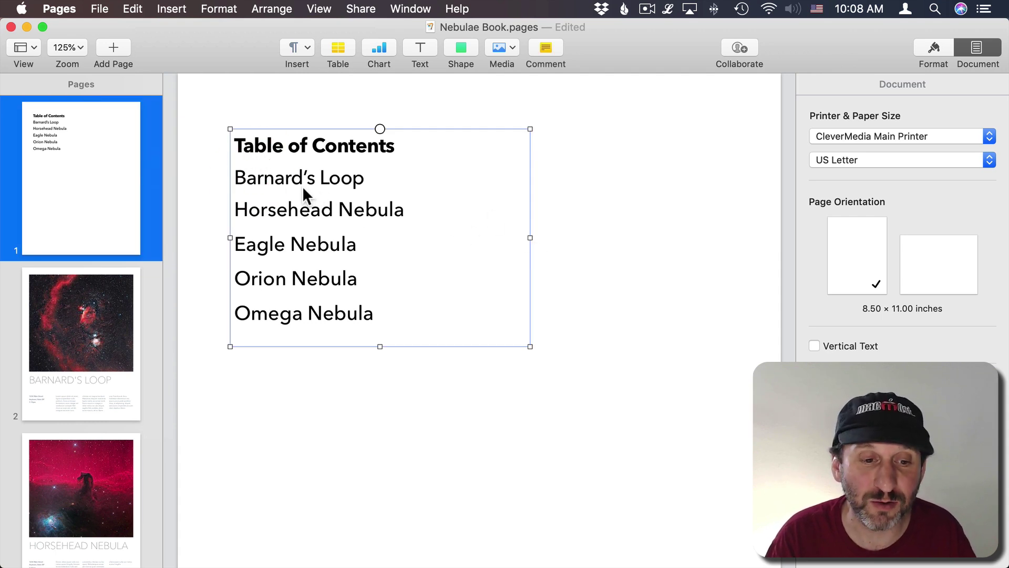
left_click(264, 182)
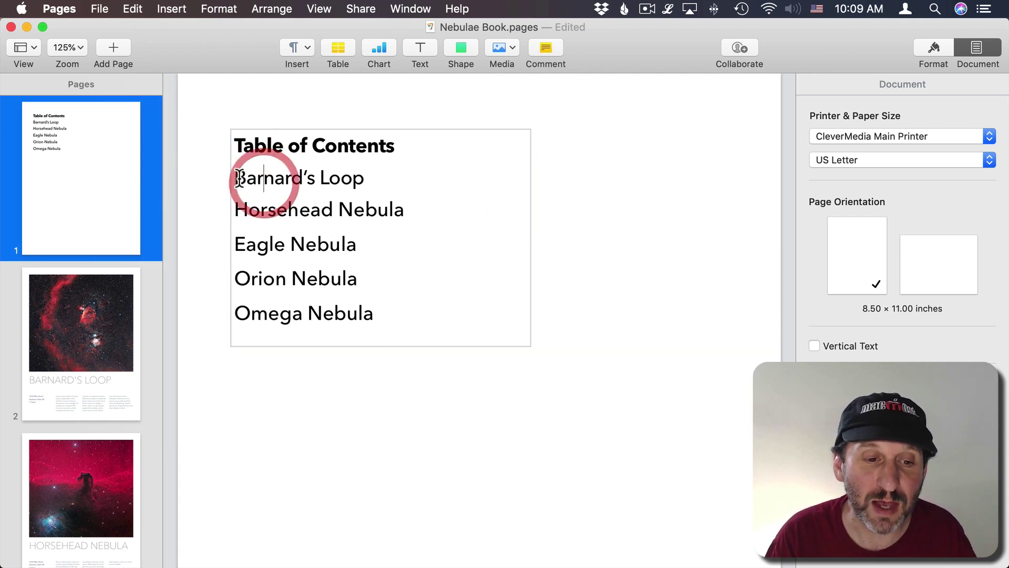
left_click_drag(235, 178, 360, 175)
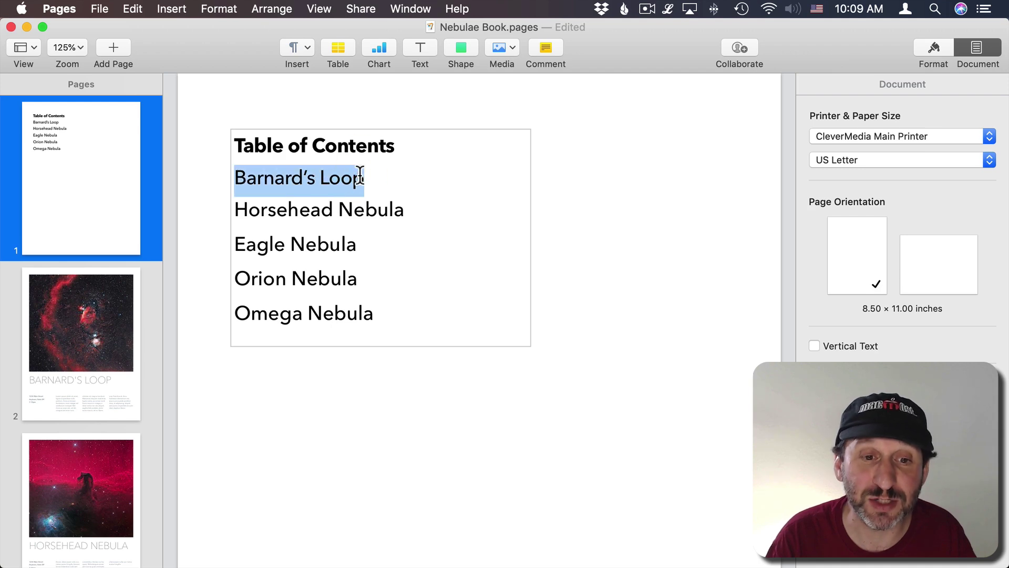
left_click(224, 9)
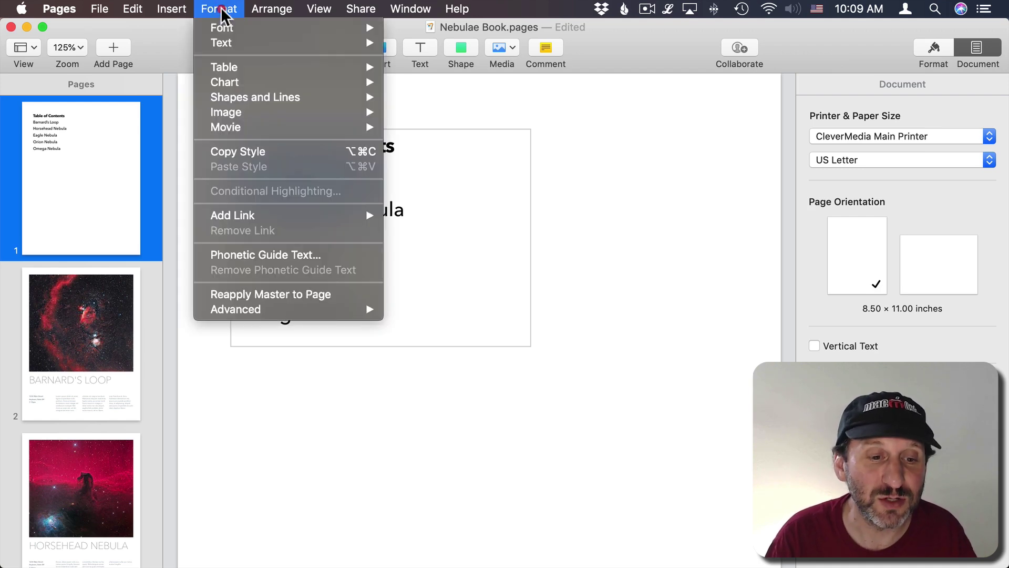
mouse_move(275, 207)
left_click(431, 246)
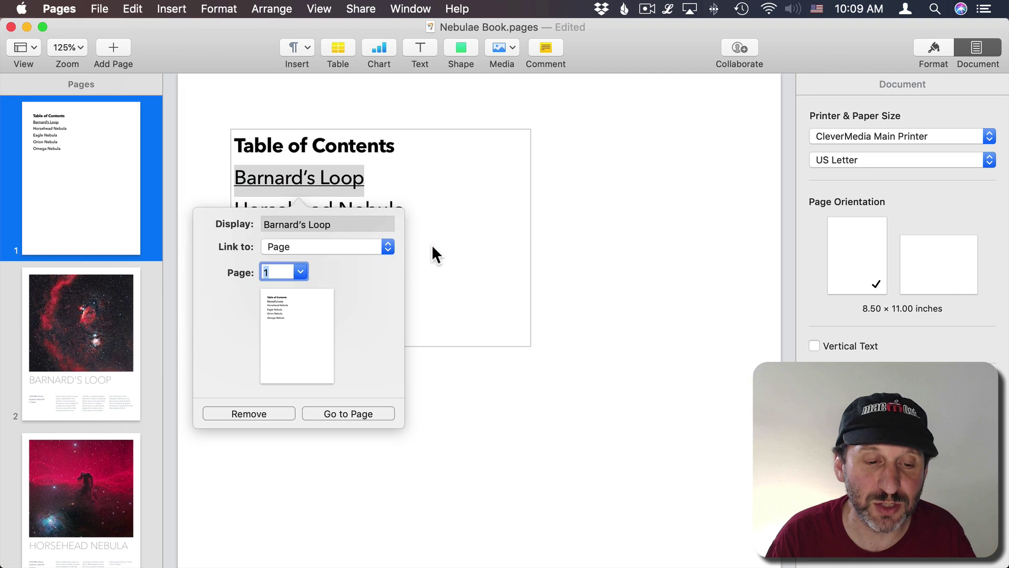
left_click(299, 274)
left_click(286, 307)
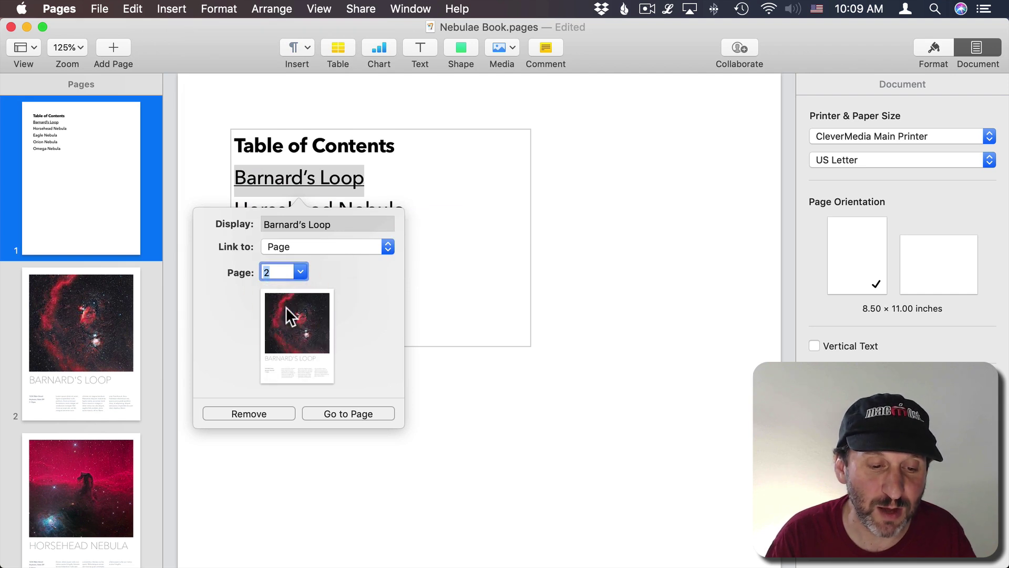
left_click(458, 374)
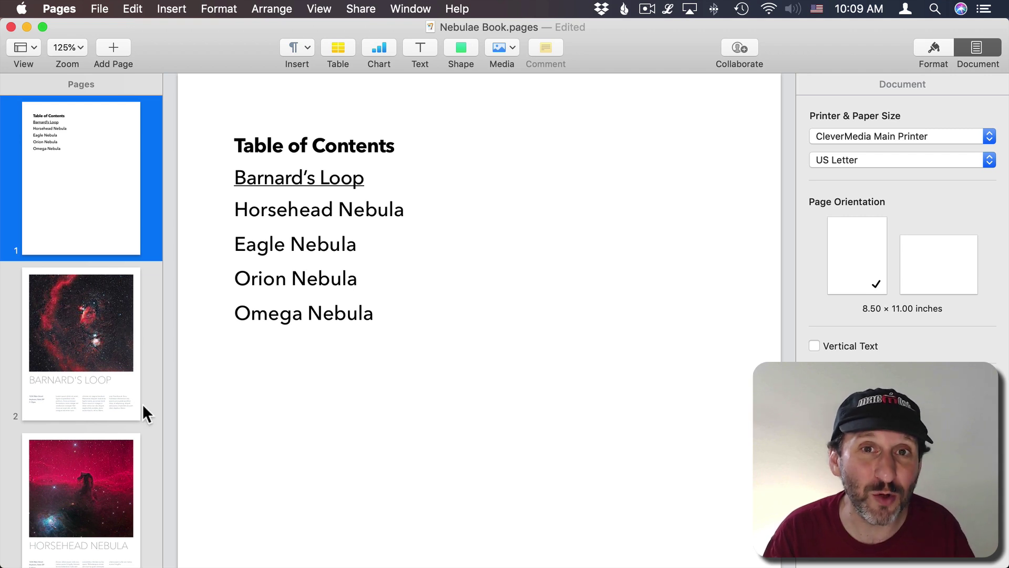
Step: Export Nebulae Book to PDF as Nebulae Book.pdf
left_click(99, 8)
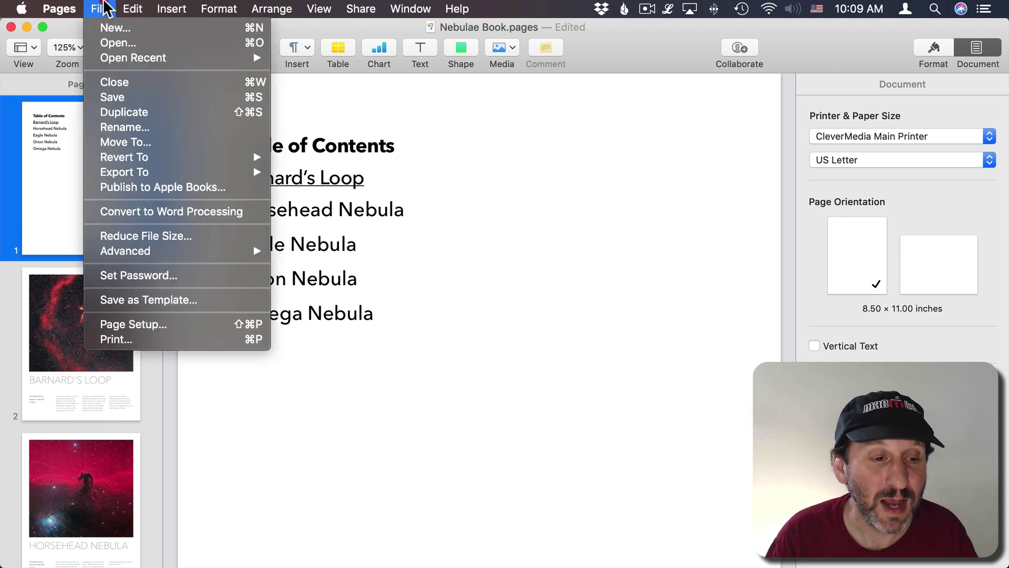
mouse_move(257, 172)
left_click(301, 171)
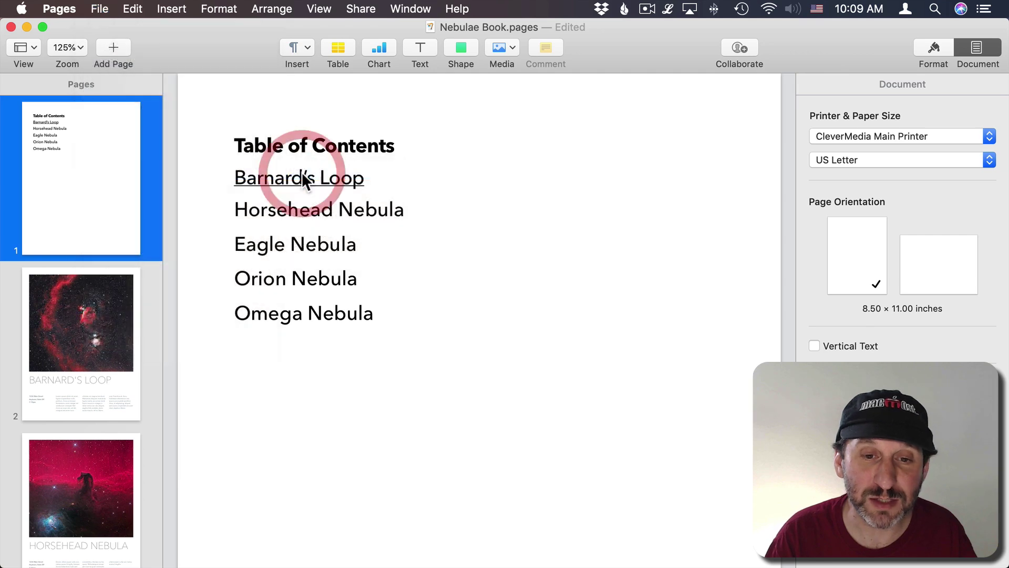
left_click(712, 274)
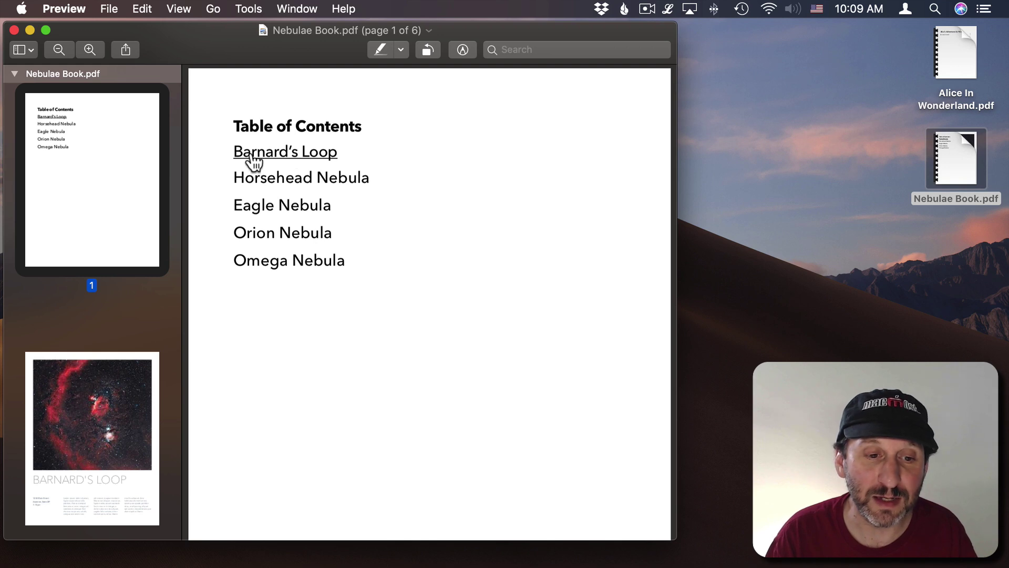
Step: In Preview, follow Barnard's Loop to page 2, then Horsehead's Orion Nebula link to page 5
left_click(273, 157)
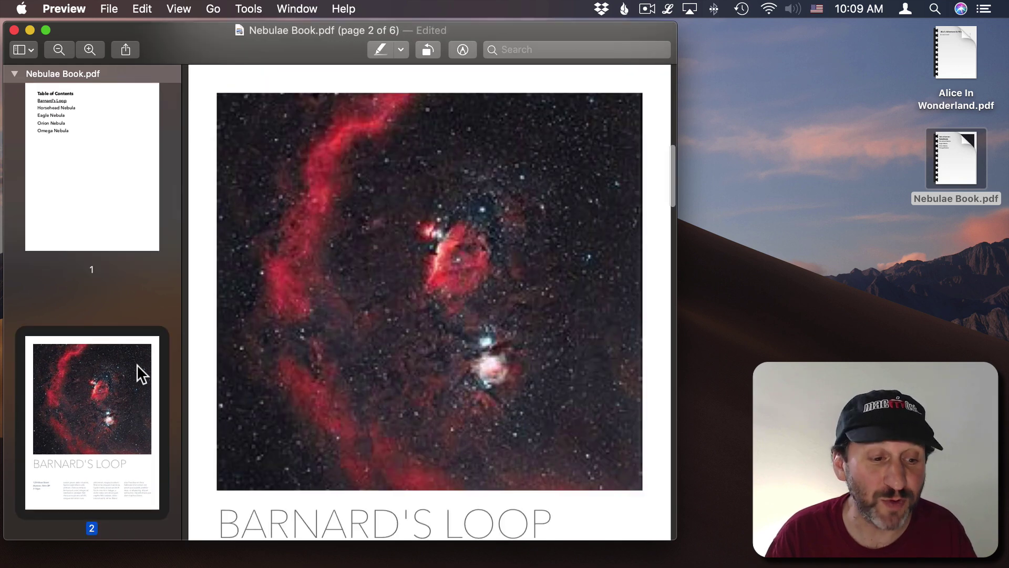
scroll(137, 364, "down", 10)
left_click(102, 172)
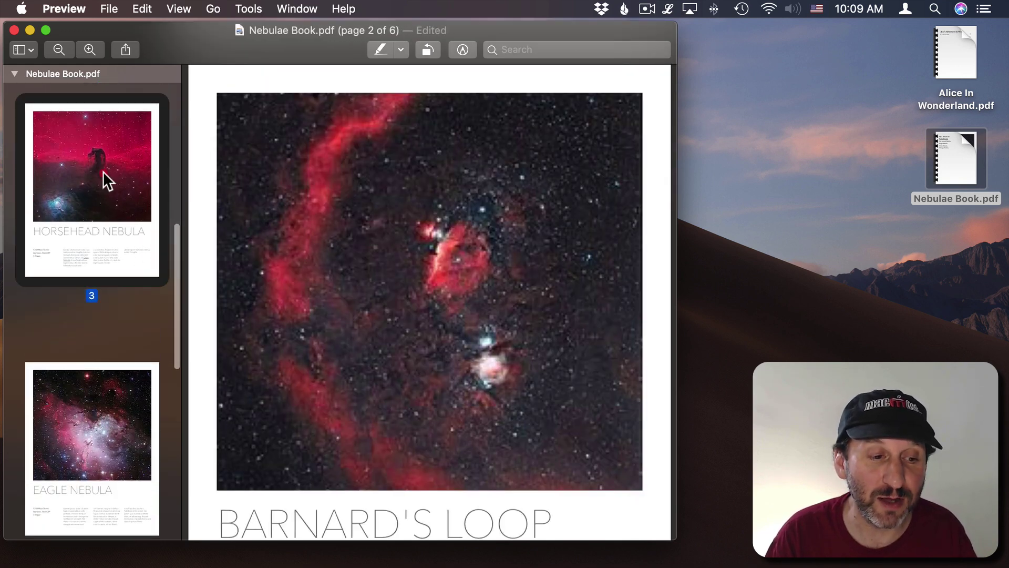
scroll(385, 462, "down", 6)
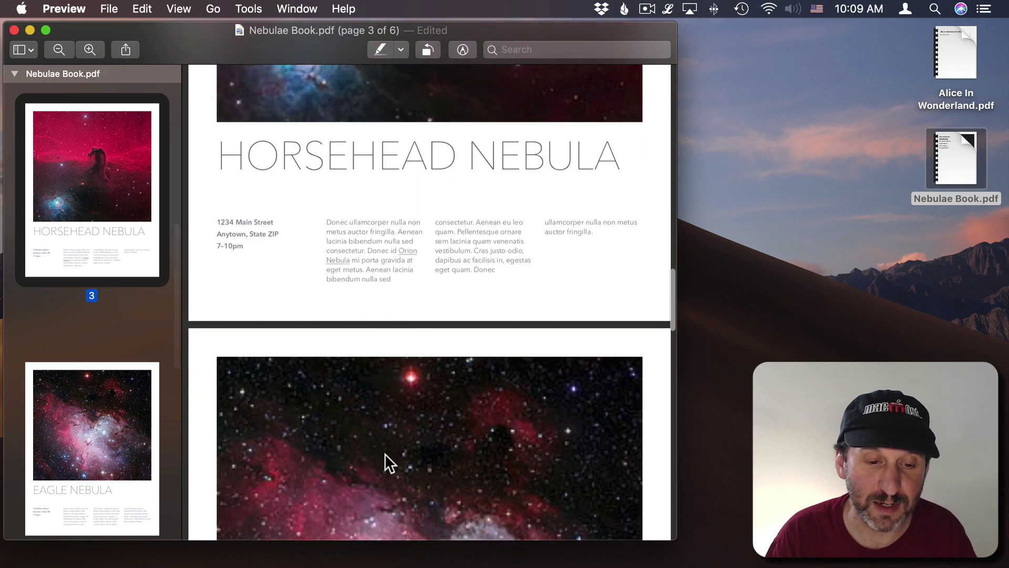
left_click(411, 254)
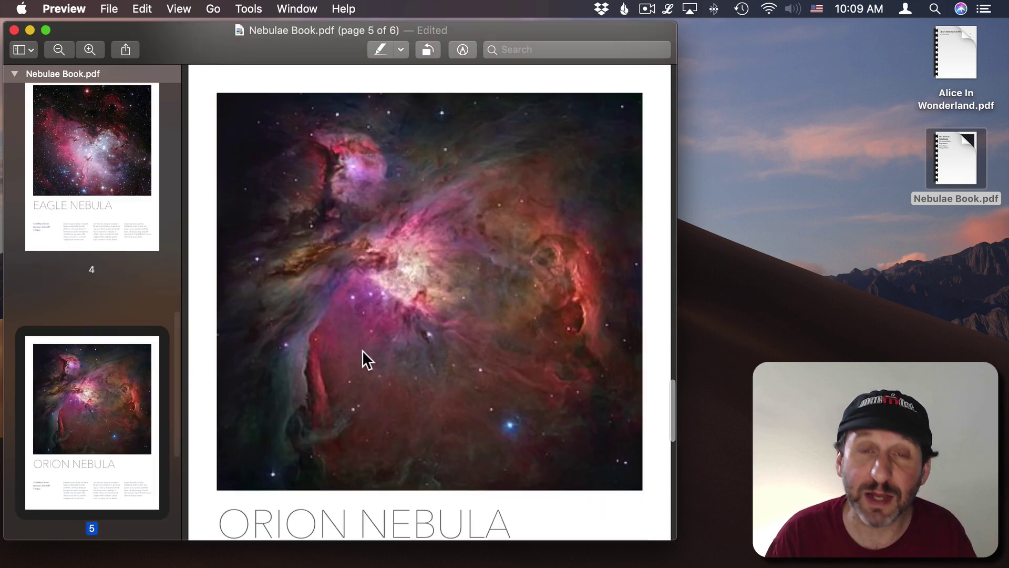